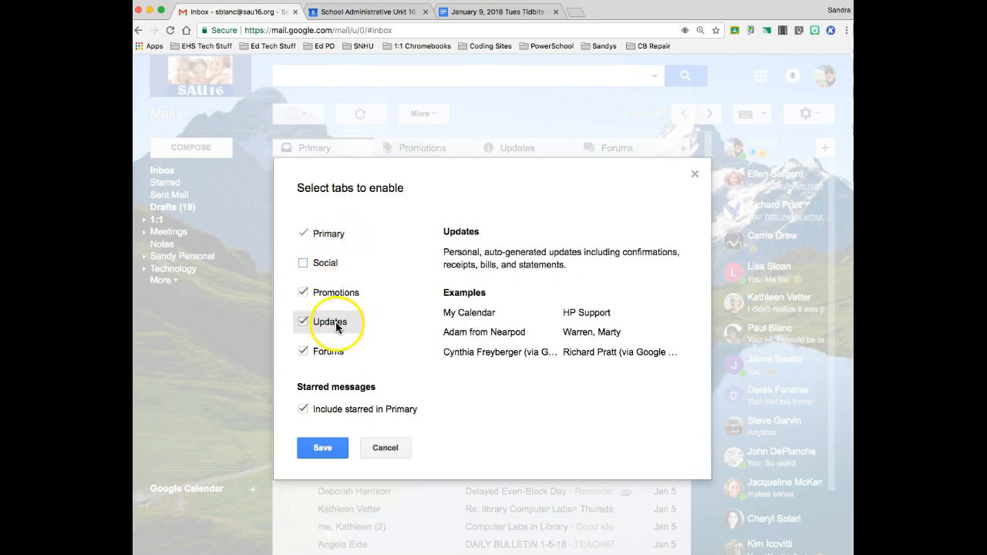
Save the inbox tabs with Promotions, Updates and Forums enabled, and look through each category before returning to Primary
{"action": "left_click", "coordinate": [318, 448]}
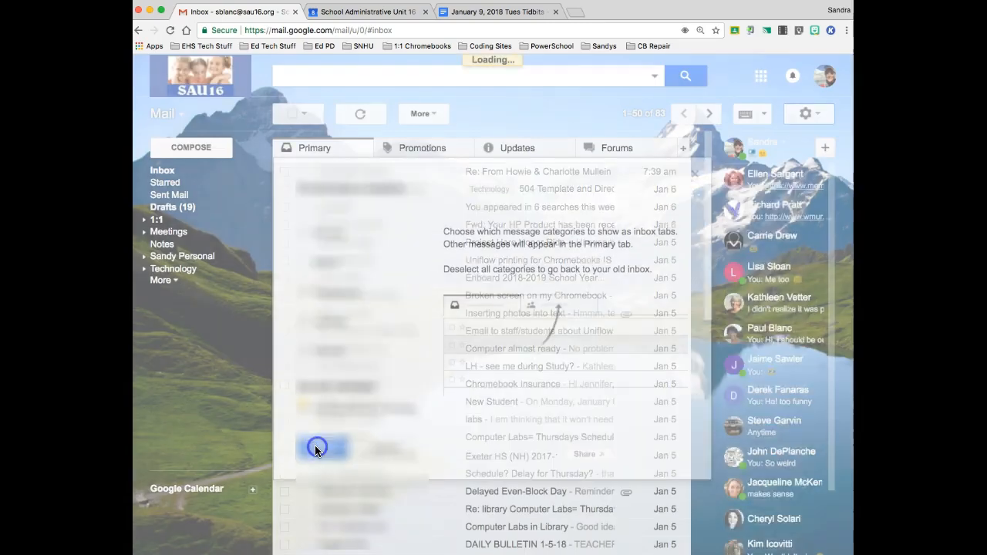
{"action": "left_click", "coordinate": [420, 148]}
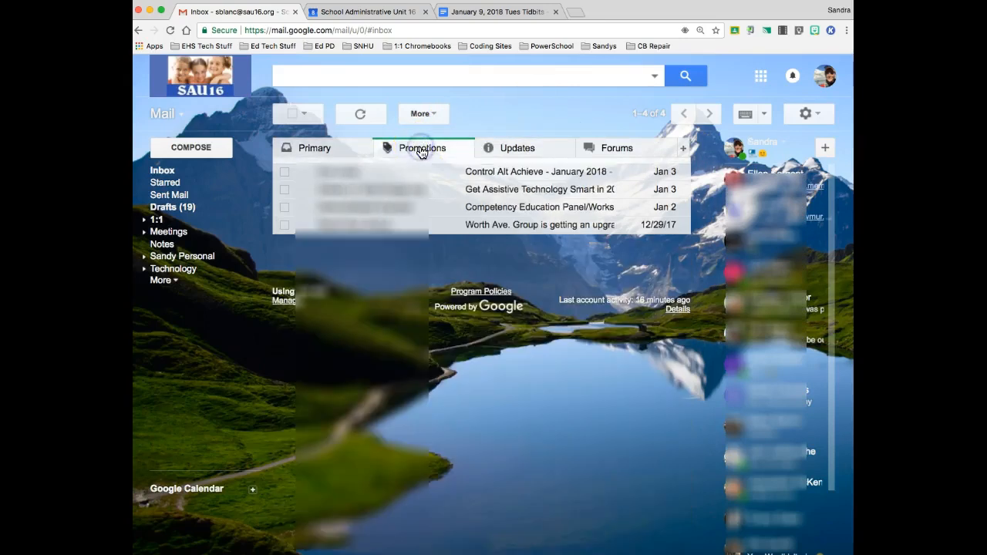
{"action": "left_click", "coordinate": [508, 154]}
{"action": "left_click", "coordinate": [595, 148]}
{"action": "left_click", "coordinate": [309, 151]}
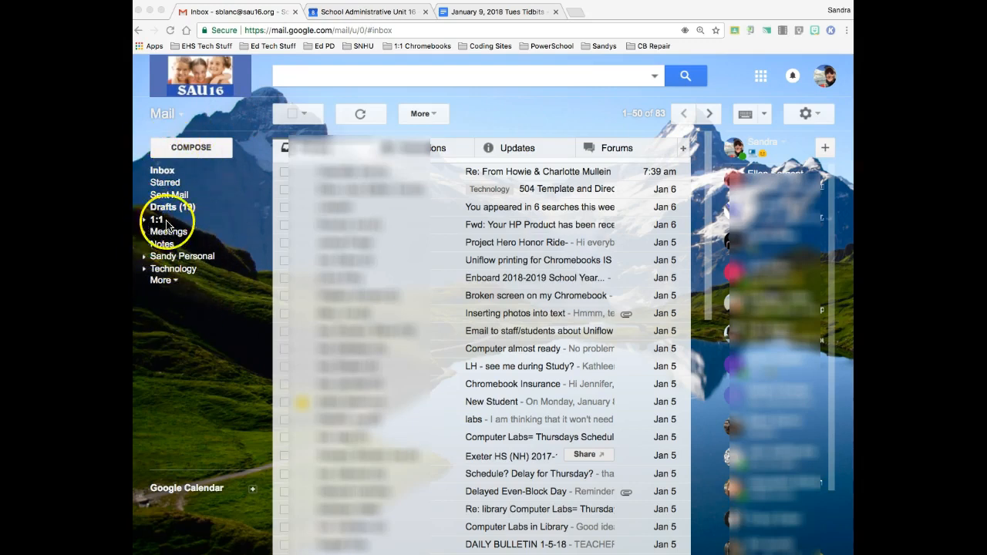
Expand the 1:1, Meetings, personal and Technology labels to show their nested labels
{"action": "left_click", "coordinate": [143, 223]}
{"action": "left_click", "coordinate": [144, 221]}
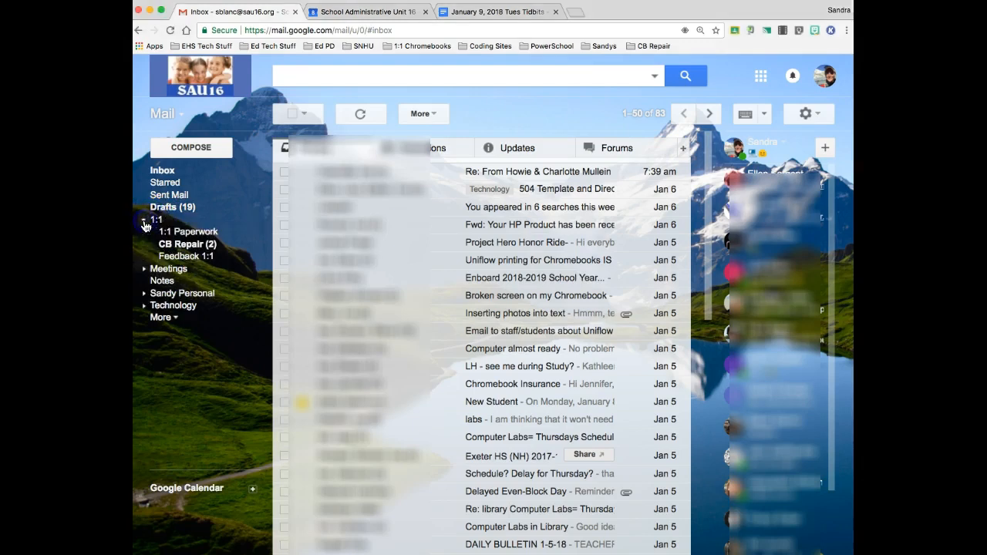
{"action": "left_click", "coordinate": [144, 271]}
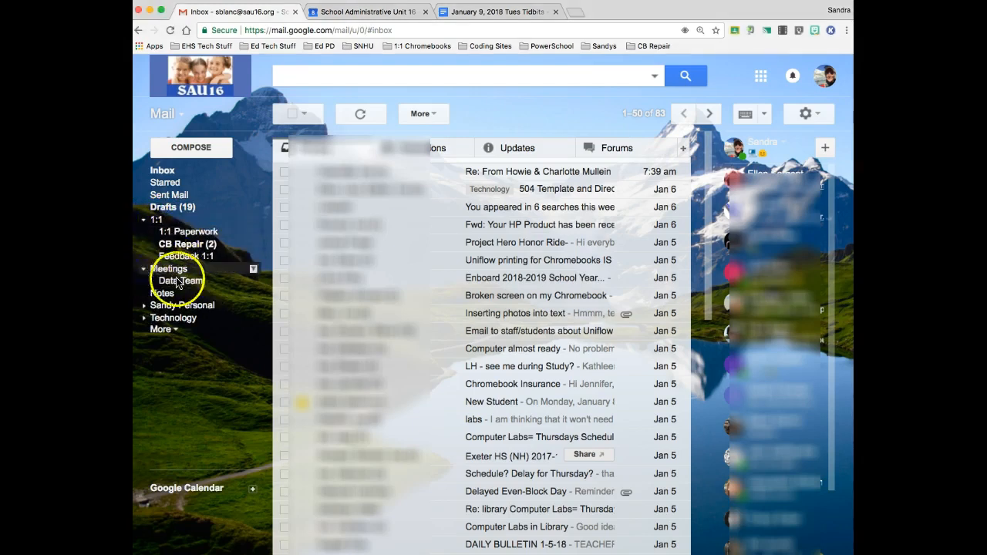
{"action": "left_click", "coordinate": [144, 305]}
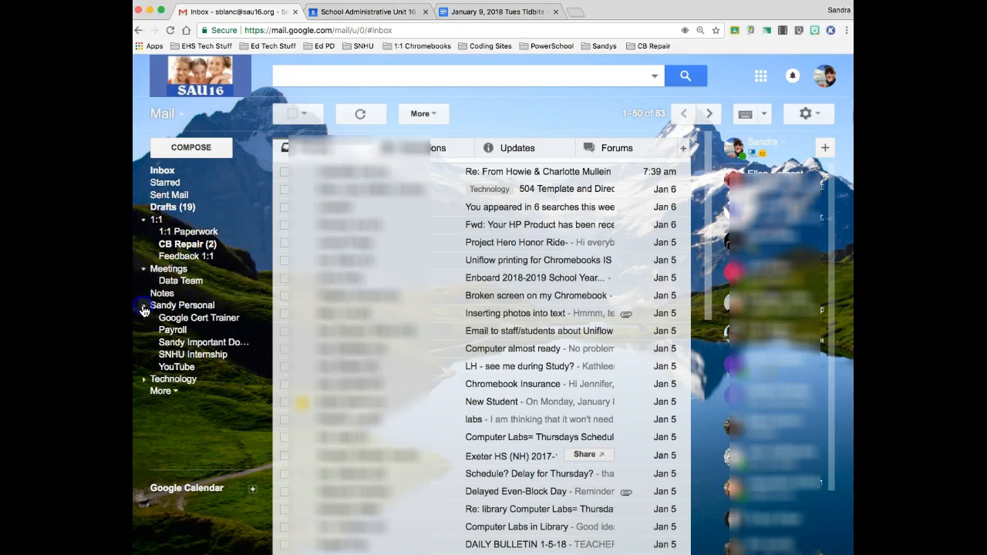
{"action": "left_click", "coordinate": [143, 379]}
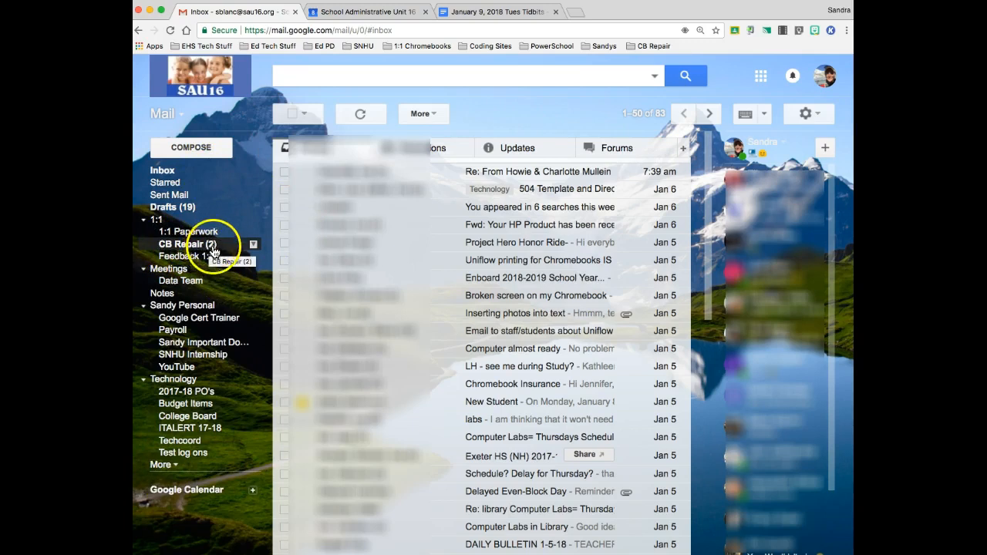
View the emails under CB Repair, 1:1 Paperwork and 1:1, and collapse the 1:1, Meetings and personal labels
{"action": "left_click", "coordinate": [203, 249]}
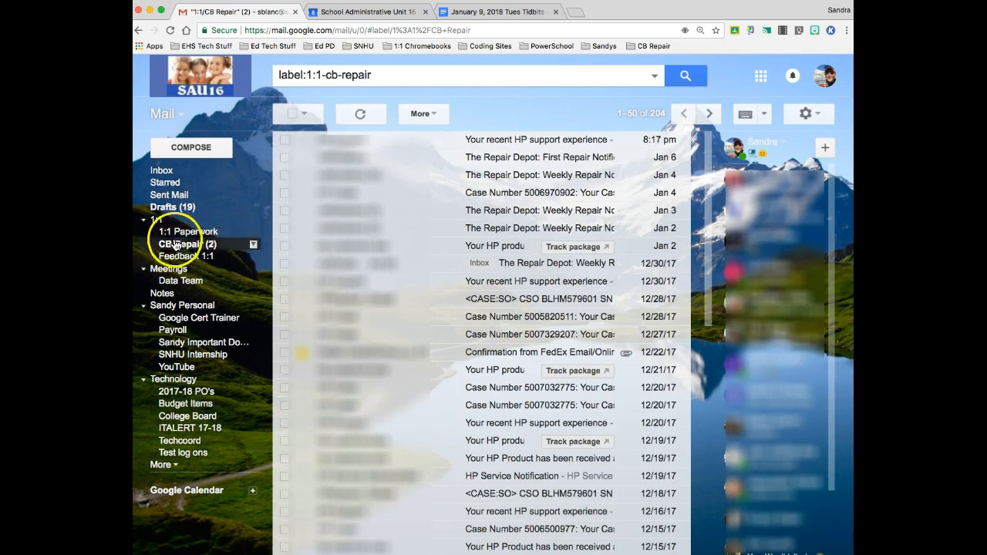
{"action": "left_click", "coordinate": [179, 235]}
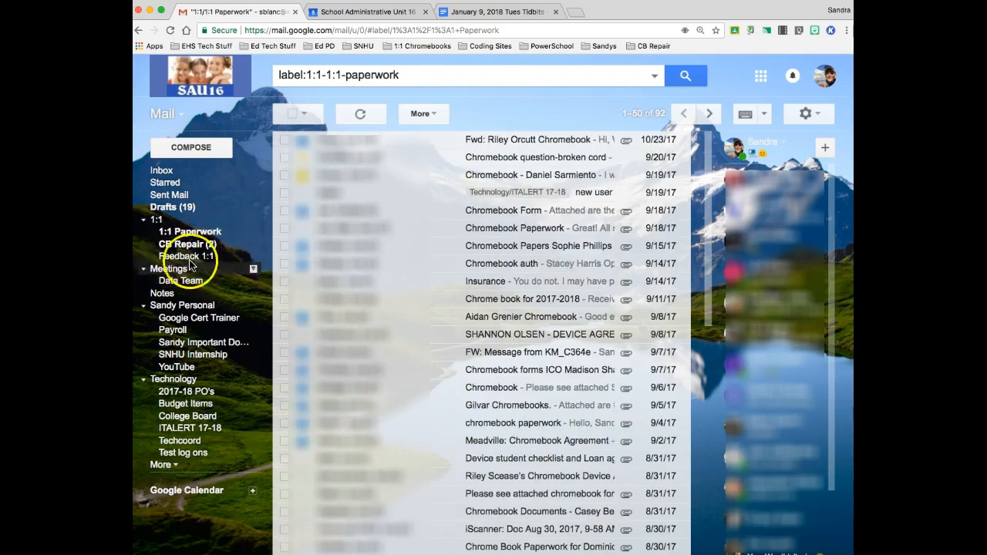
{"action": "left_click", "coordinate": [159, 222]}
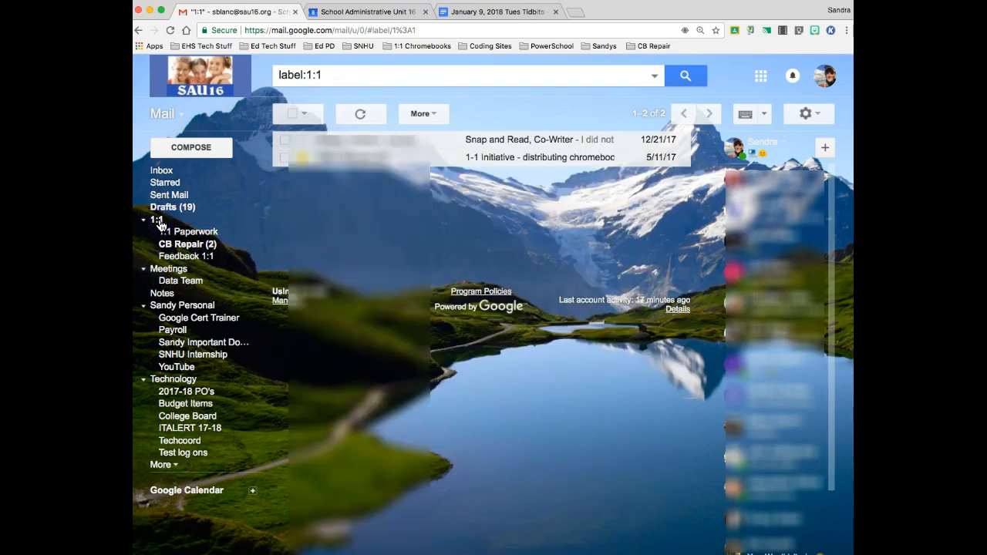
{"action": "left_click", "coordinate": [145, 221]}
{"action": "left_click", "coordinate": [143, 233]}
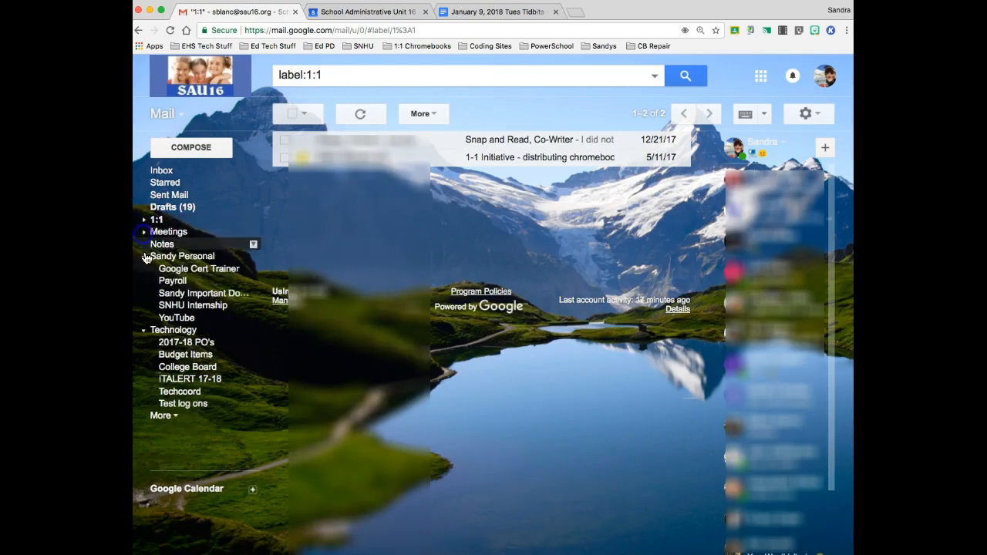
{"action": "left_click", "coordinate": [143, 257]}
Start a new label named TEST from the expanded label list
{"action": "left_click", "coordinate": [166, 355]}
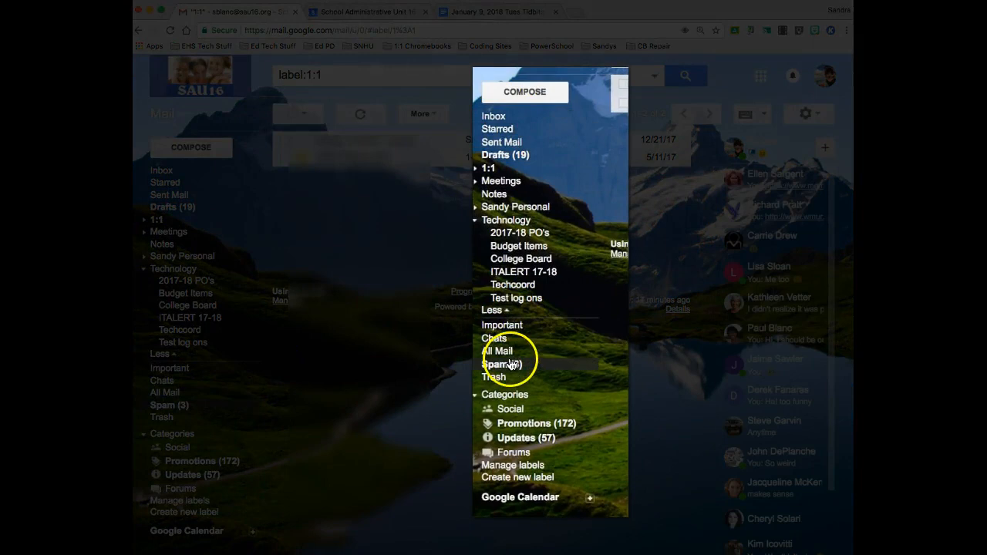
{"action": "left_click", "coordinate": [508, 480]}
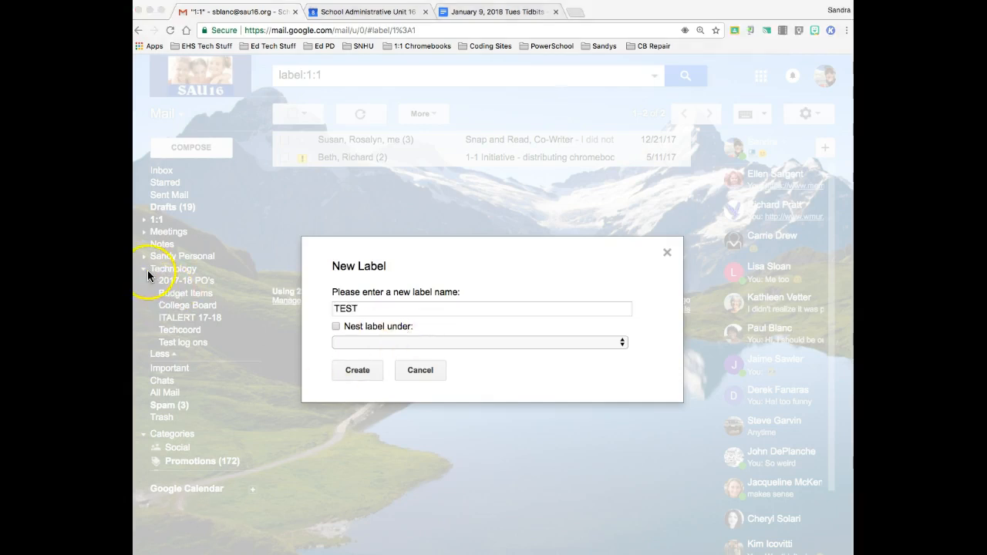
{"action": "left_click", "coordinate": [336, 326]}
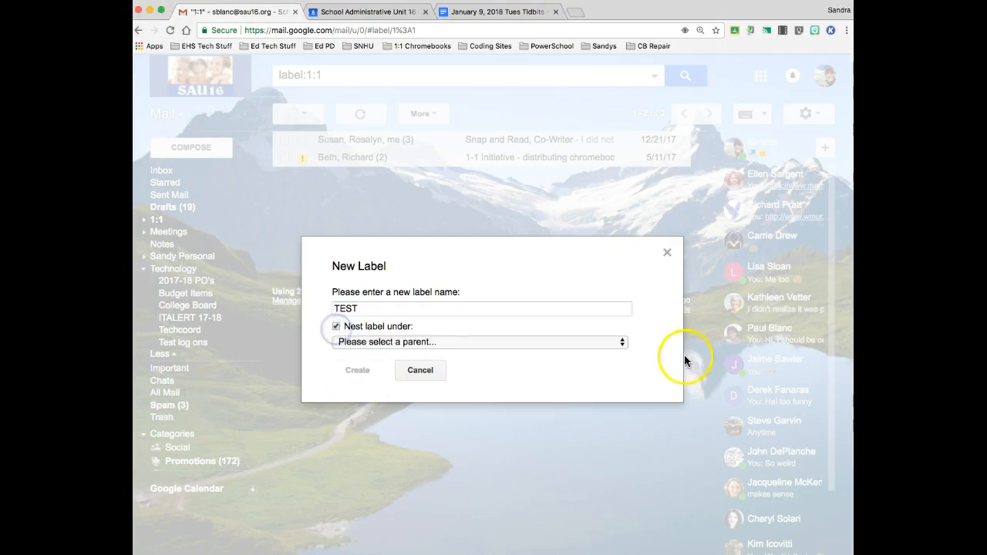
{"action": "left_click", "coordinate": [618, 344]}
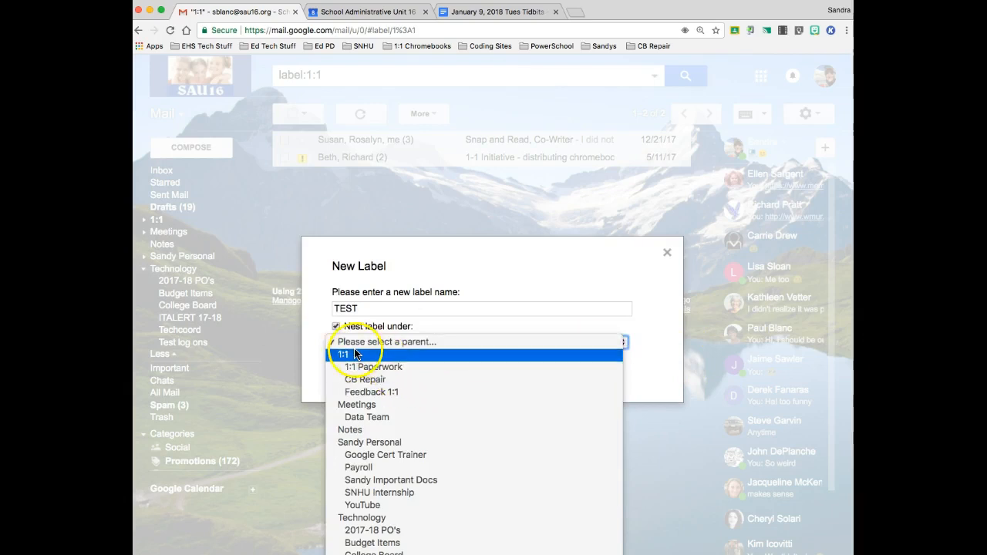
{"action": "left_click", "coordinate": [532, 284]}
{"action": "left_click", "coordinate": [337, 326]}
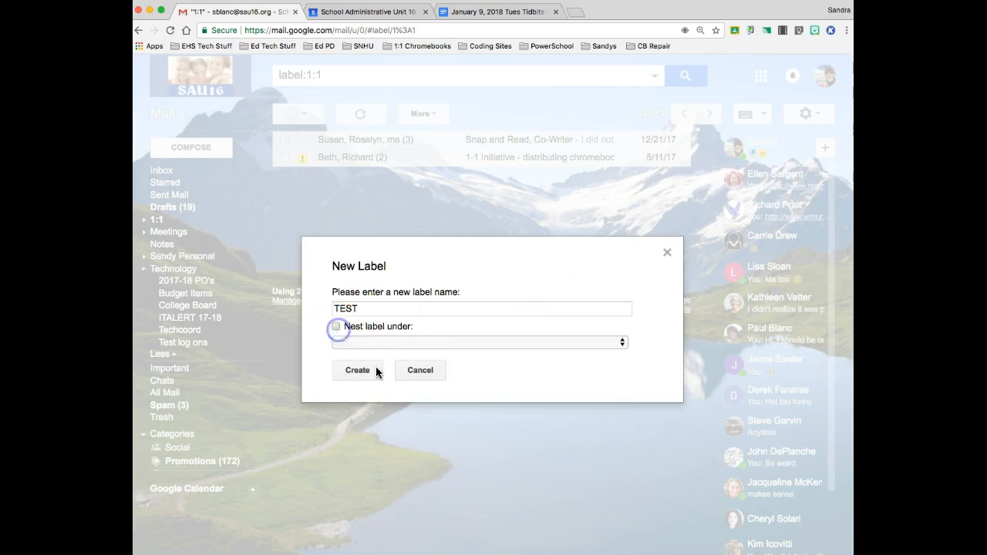
Create the TEST label without nesting it under a parent, and collapse the Technology label
{"action": "left_click", "coordinate": [356, 373]}
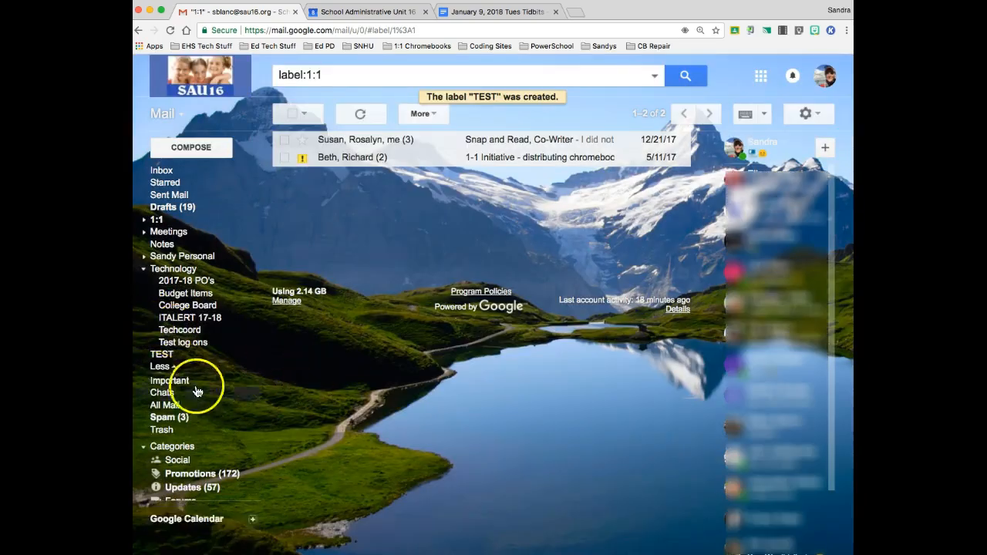
{"action": "left_click", "coordinate": [144, 269]}
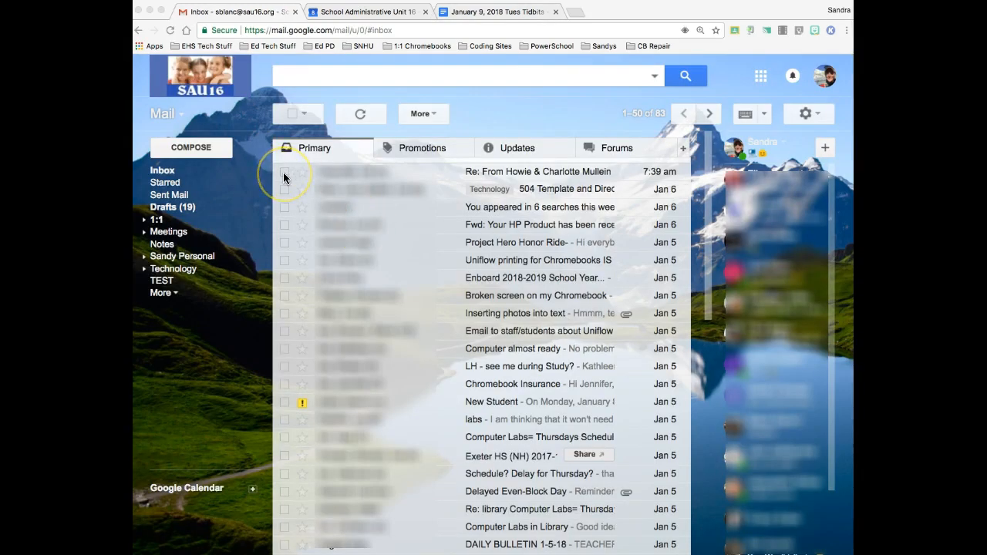
Move the newest email in Primary to the top-level personal label, check it there and return to the inbox
{"action": "left_click", "coordinate": [283, 175]}
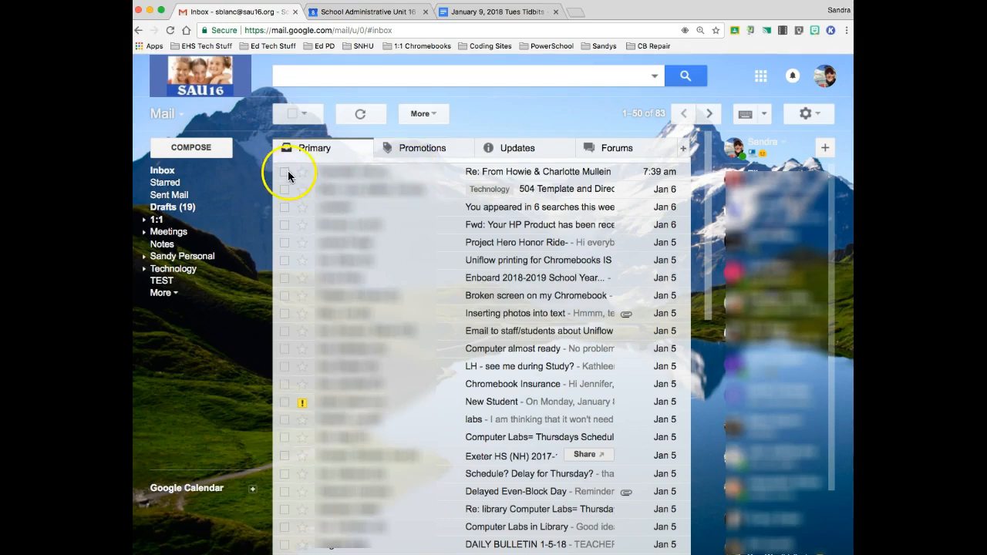
{"action": "left_click", "coordinate": [283, 173]}
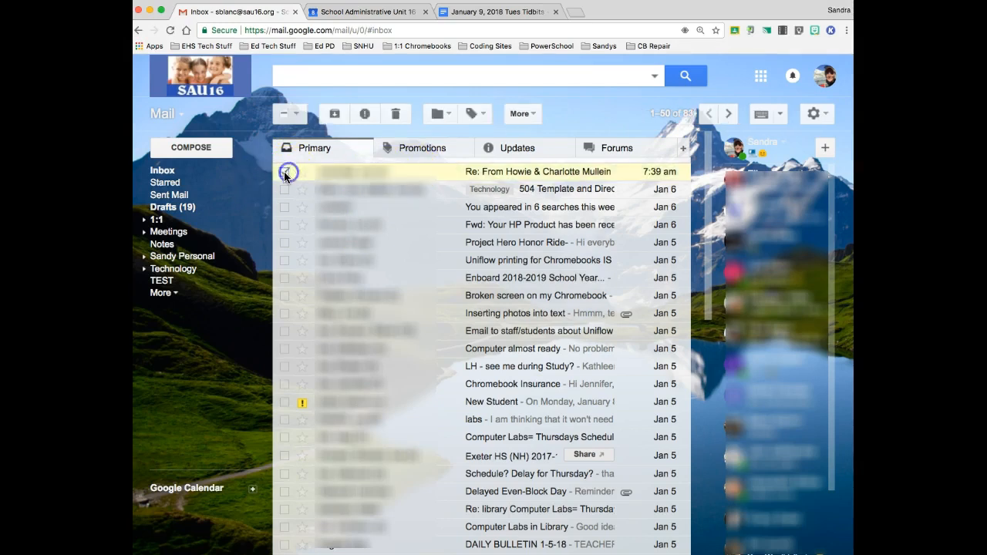
{"action": "left_click", "coordinate": [449, 115]}
{"action": "scroll", "coordinate": [459, 216], "scroll_direction": "down", "scroll_amount": 3}
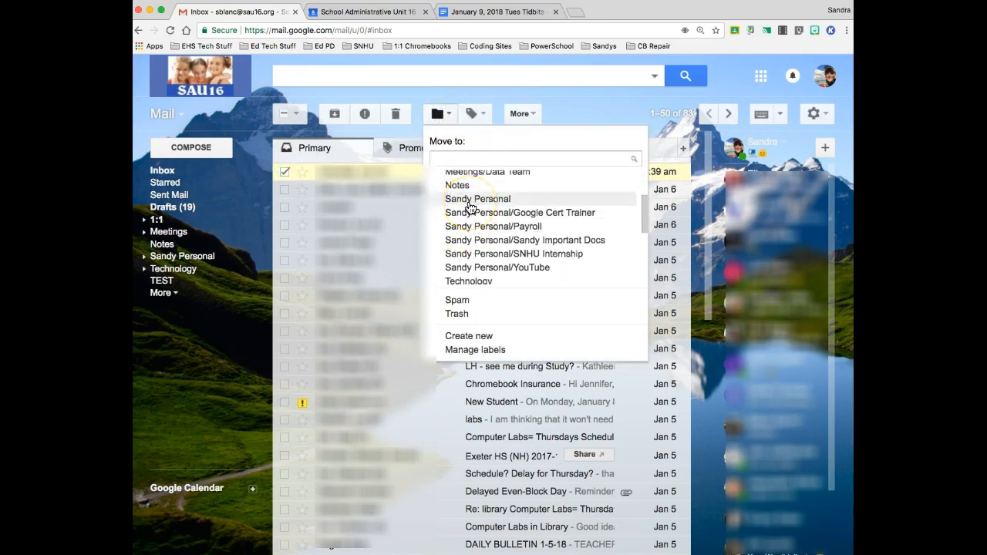
{"action": "left_click", "coordinate": [470, 203]}
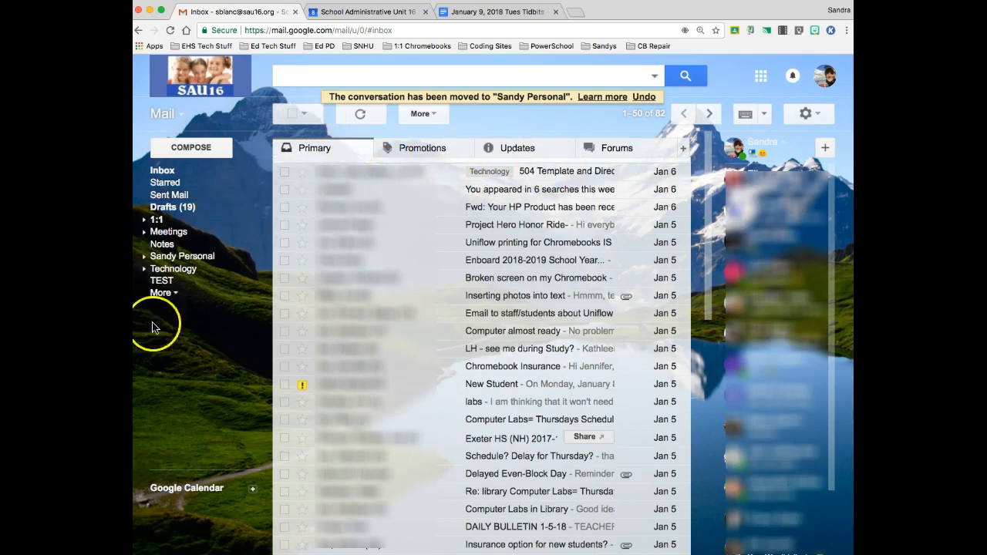
{"action": "left_click", "coordinate": [168, 259]}
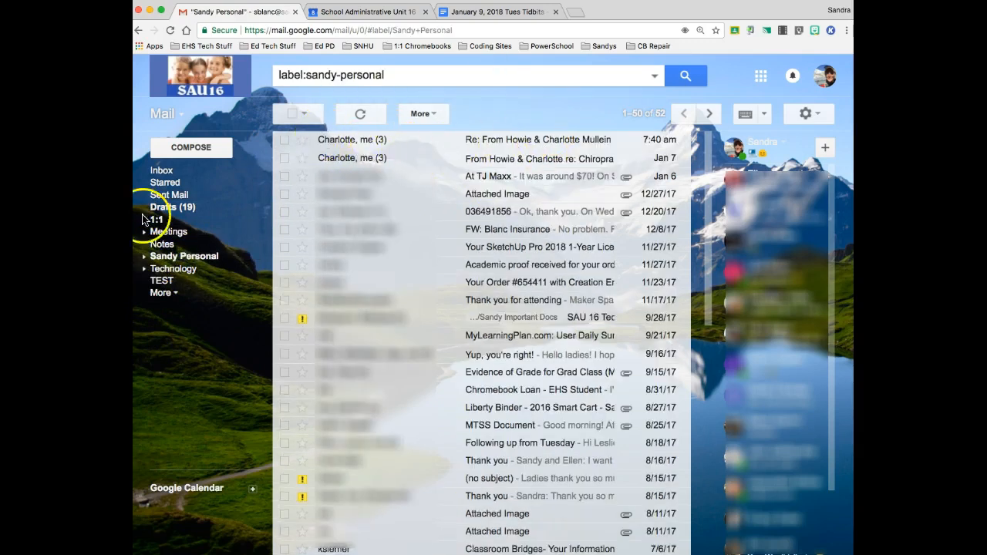
{"action": "left_click", "coordinate": [161, 173]}
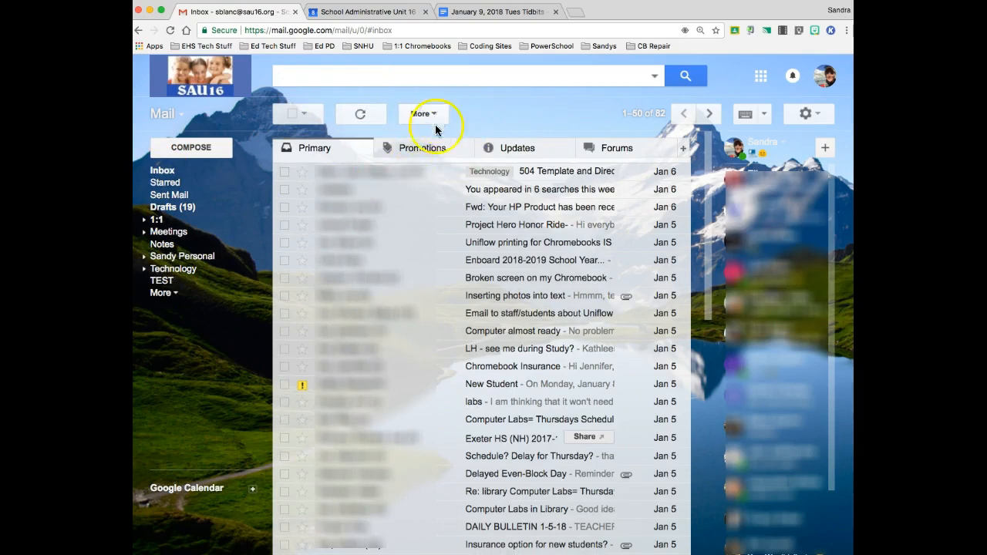
Examine the labeling and moving options for the Jan 6 504 Template email without applying any, and deselect it
{"action": "left_click", "coordinate": [284, 171]}
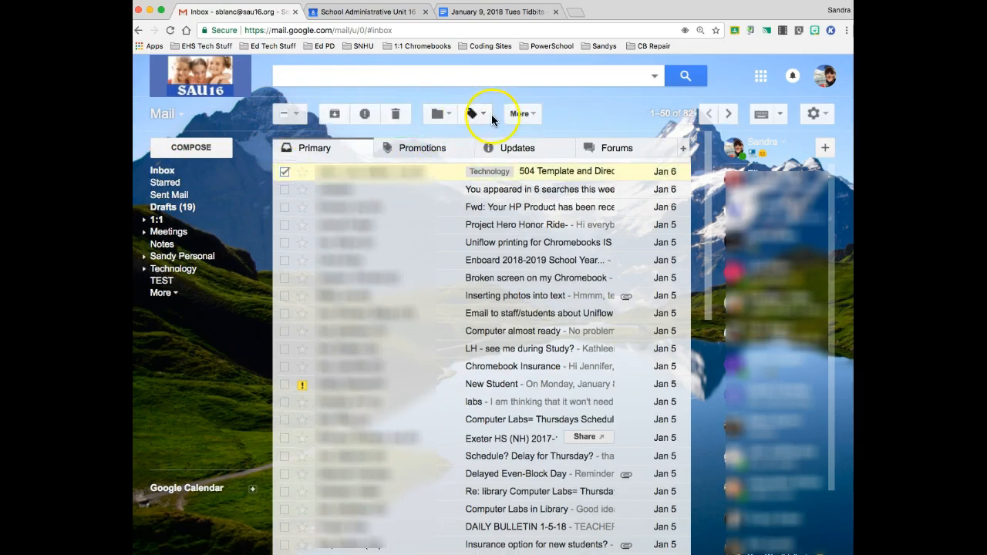
{"action": "left_click", "coordinate": [483, 114]}
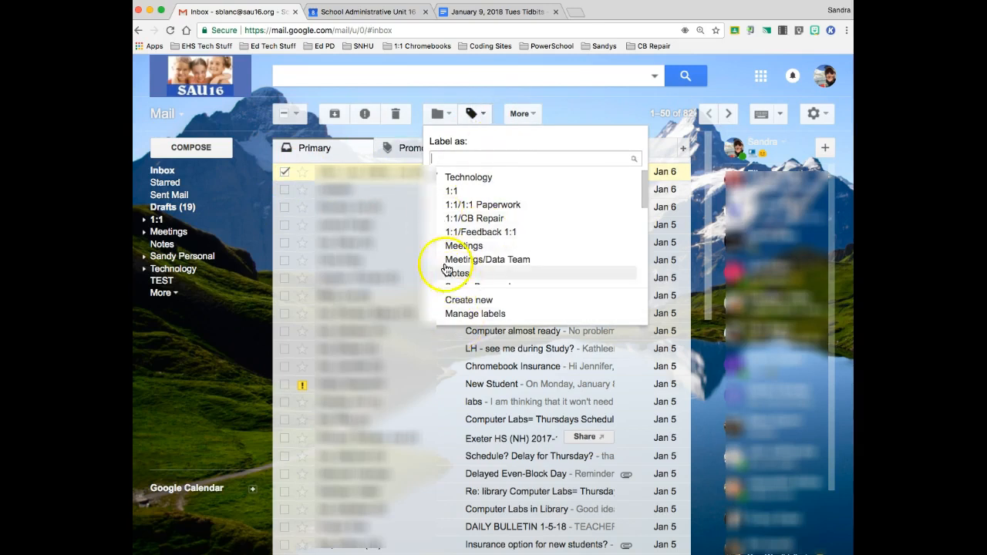
{"action": "left_click", "coordinate": [590, 104]}
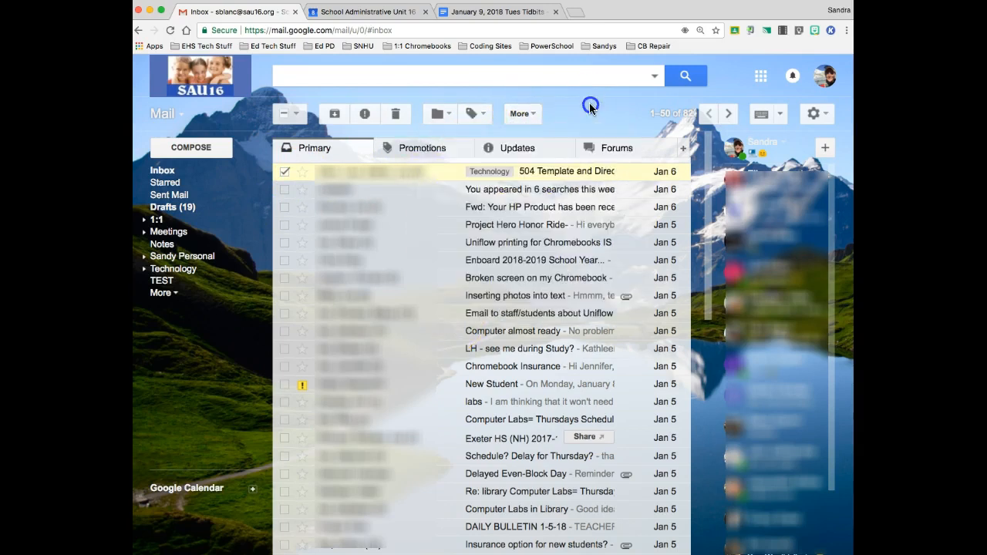
{"action": "left_click", "coordinate": [447, 115]}
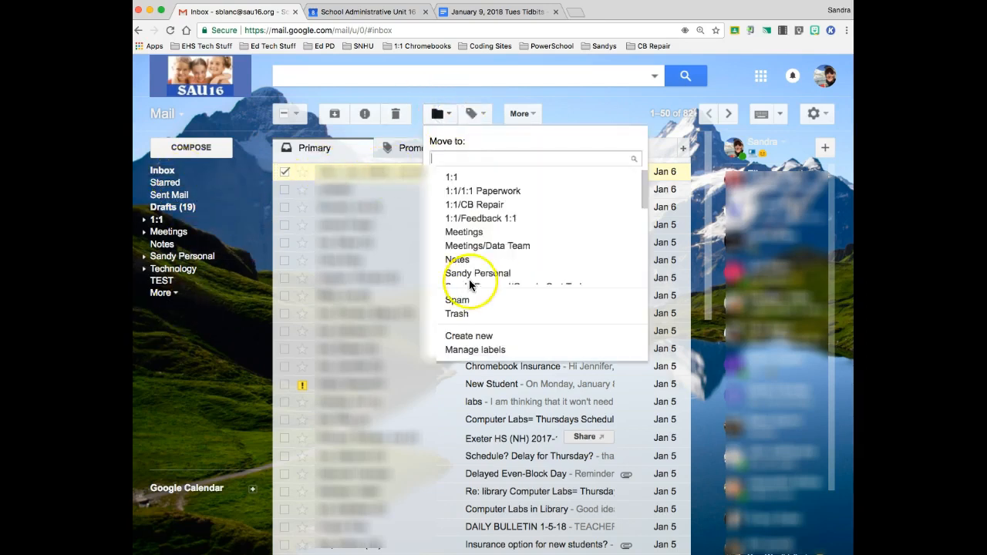
{"action": "left_click", "coordinate": [438, 94]}
{"action": "left_click", "coordinate": [284, 172]}
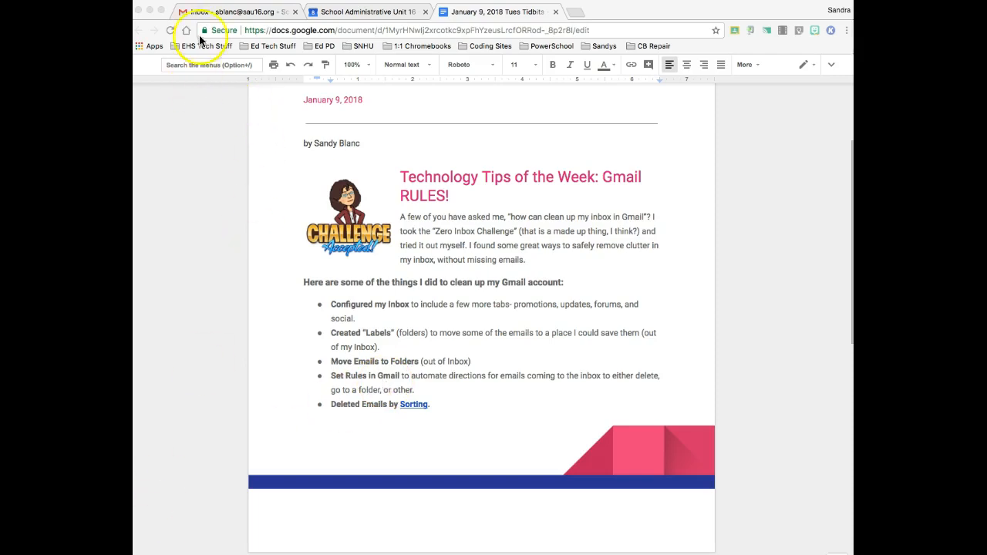
Return to Gmail and open a filter form for messages like the Jan 2 Competency Education Panel email in Promotions
{"action": "left_click", "coordinate": [215, 13]}
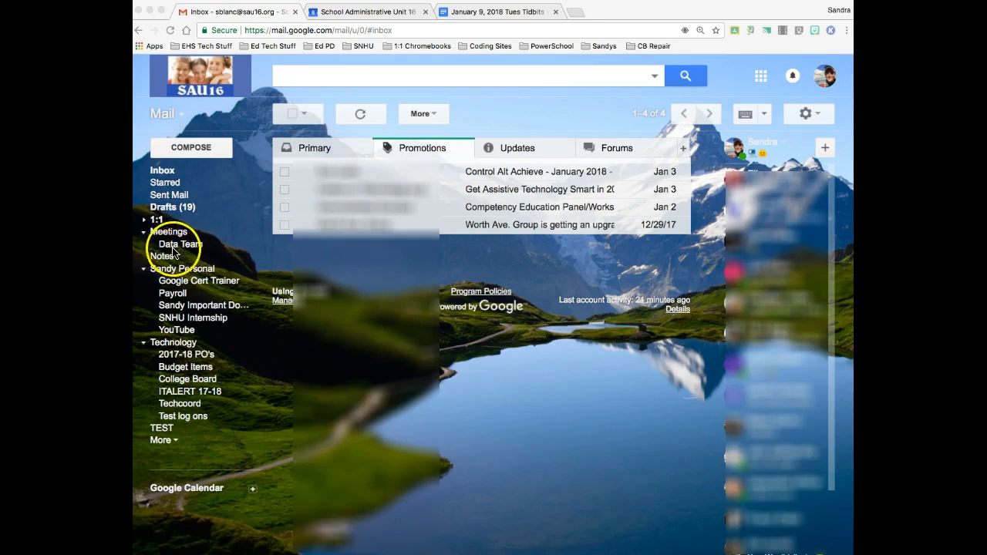
{"action": "left_click", "coordinate": [286, 209]}
{"action": "left_click", "coordinate": [285, 209]}
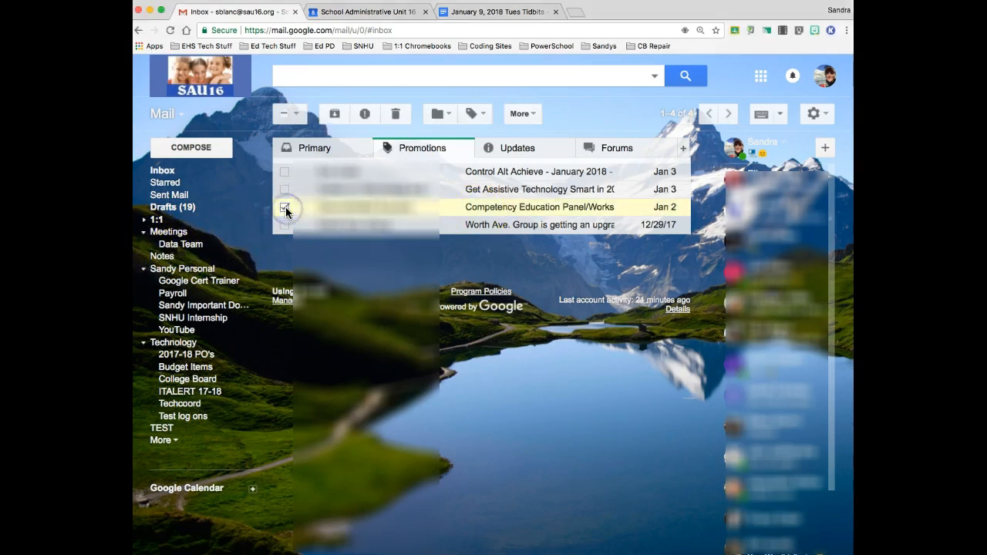
{"action": "left_click", "coordinate": [531, 114]}
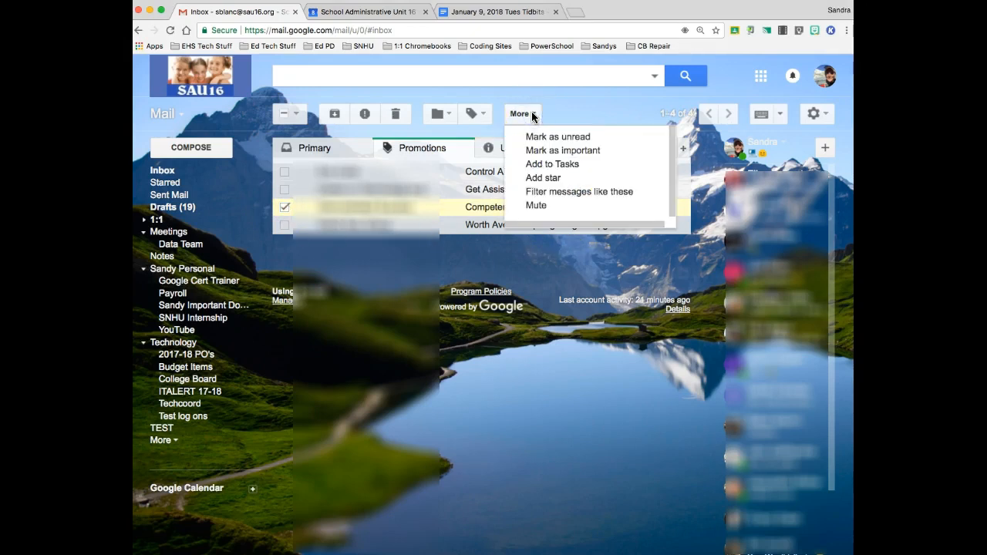
{"action": "left_click", "coordinate": [532, 114]}
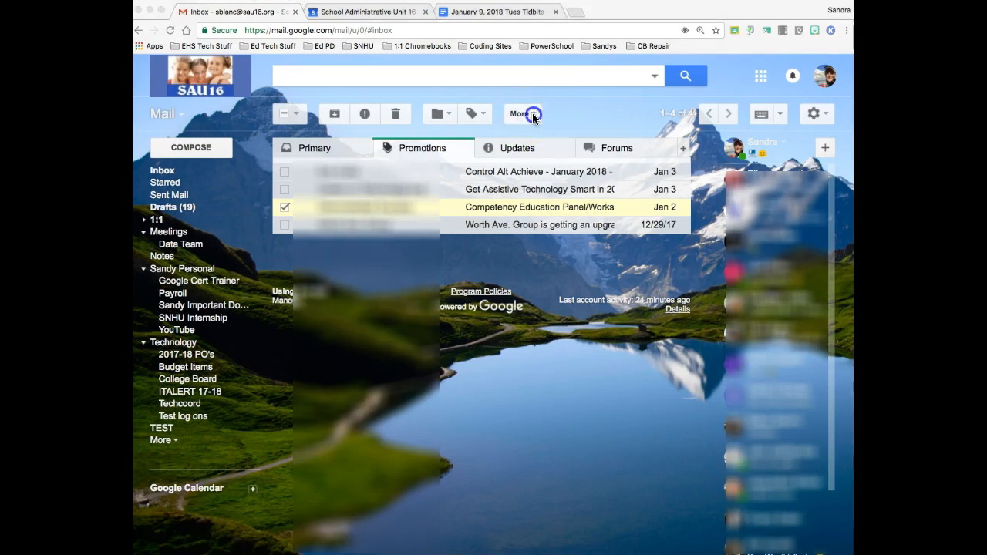
{"action": "left_click", "coordinate": [531, 114]}
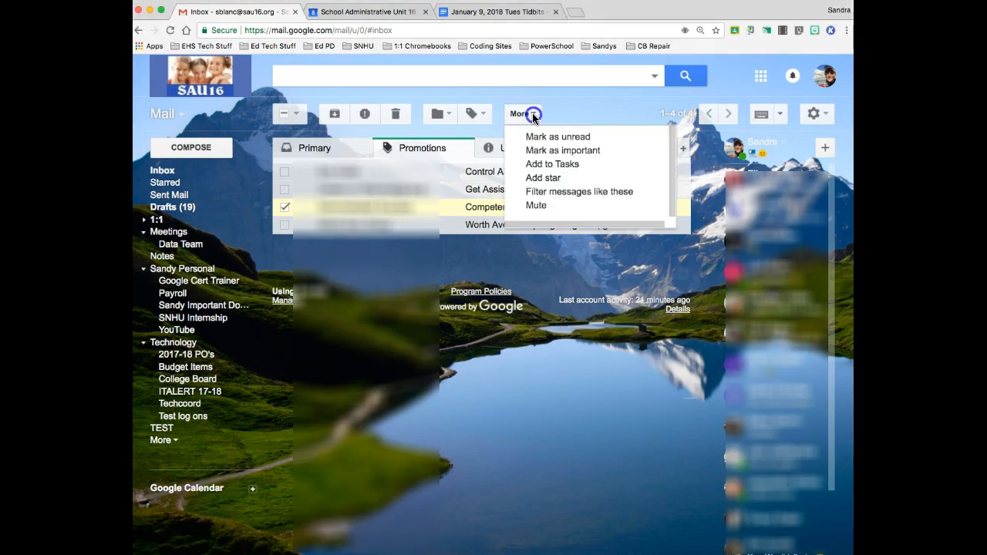
{"action": "left_click", "coordinate": [548, 196]}
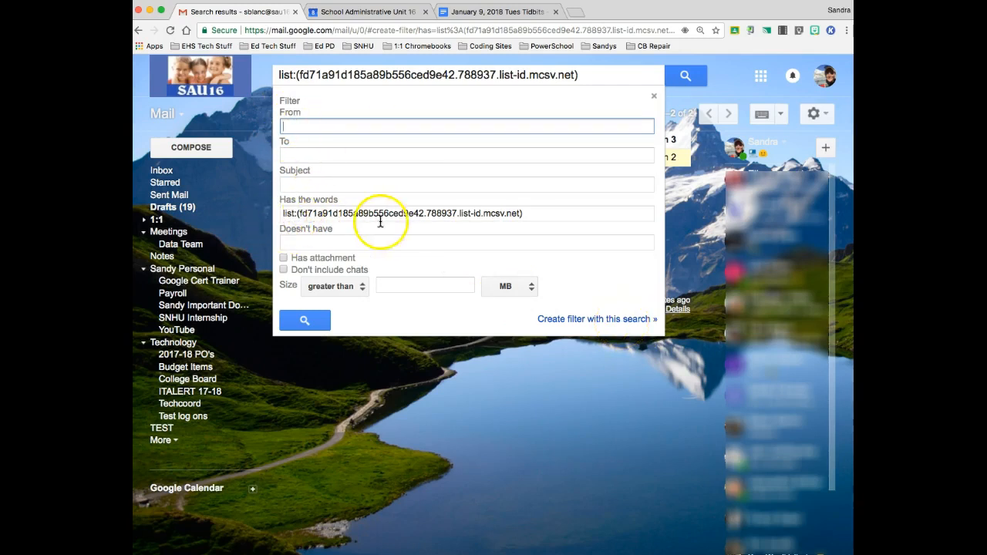
Create the filter so matching messages skip the inbox and get the Meetings/Data Team label, applying it to existing matching conversations too
{"action": "left_click", "coordinate": [593, 319]}
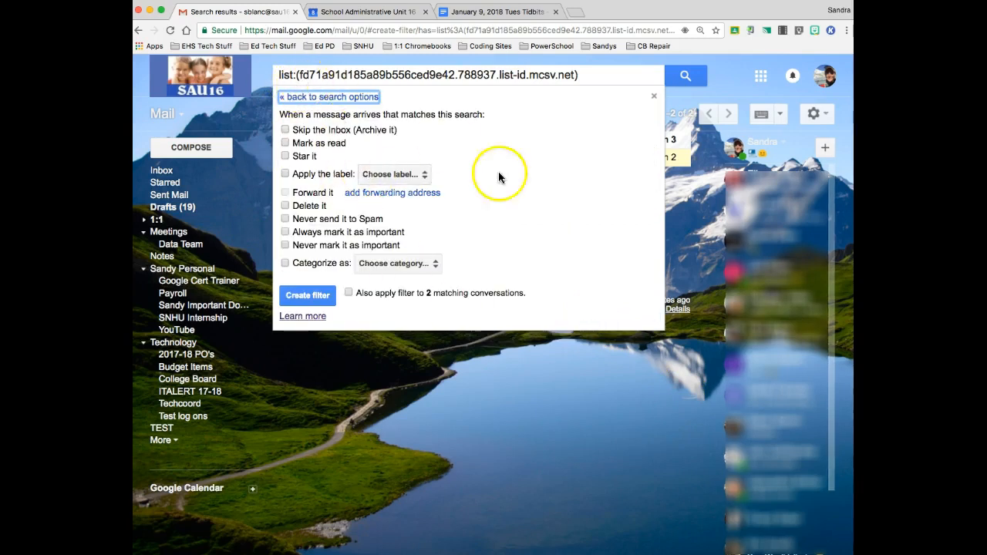
{"action": "left_click", "coordinate": [287, 131]}
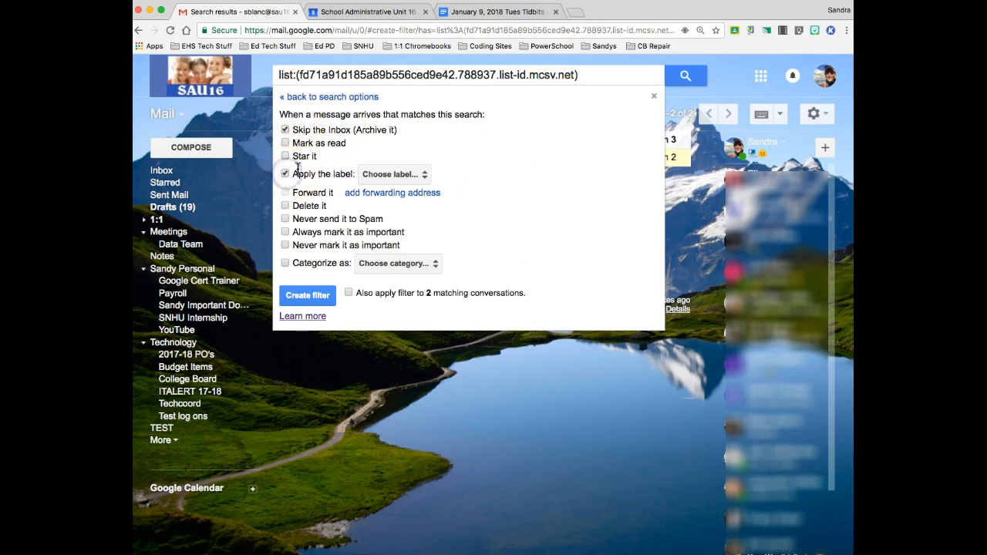
{"action": "left_click", "coordinate": [420, 176]}
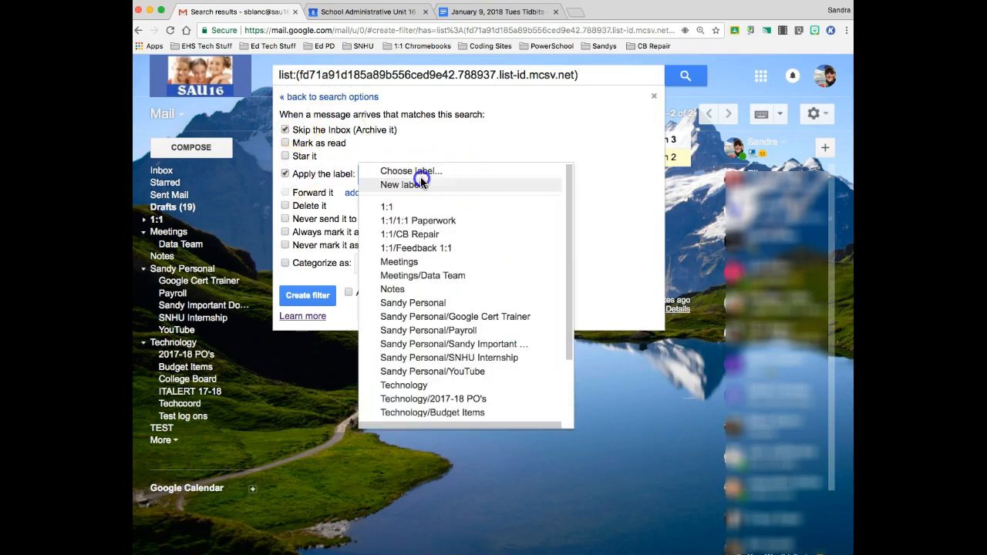
{"action": "left_click", "coordinate": [430, 277]}
{"action": "left_click", "coordinate": [559, 170]}
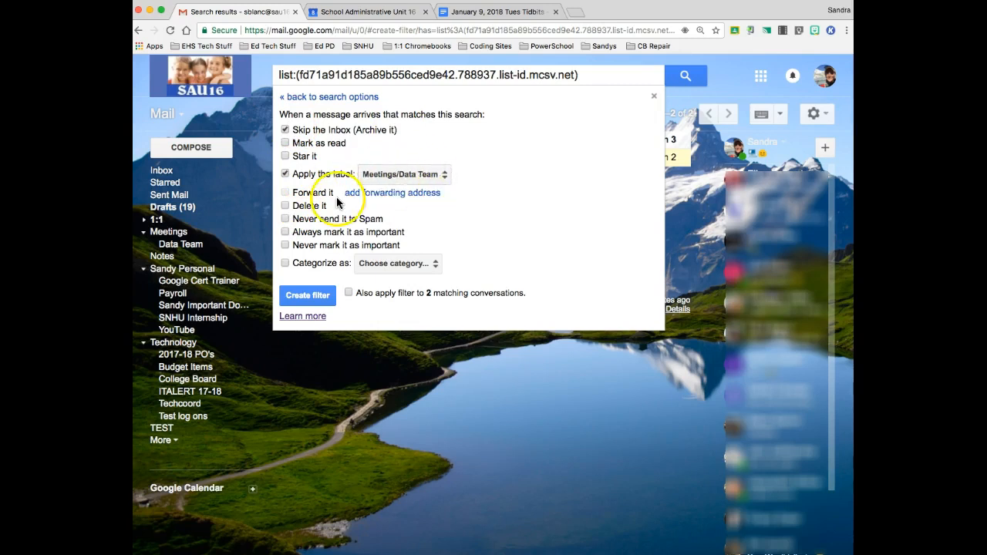
{"action": "left_click", "coordinate": [286, 175]}
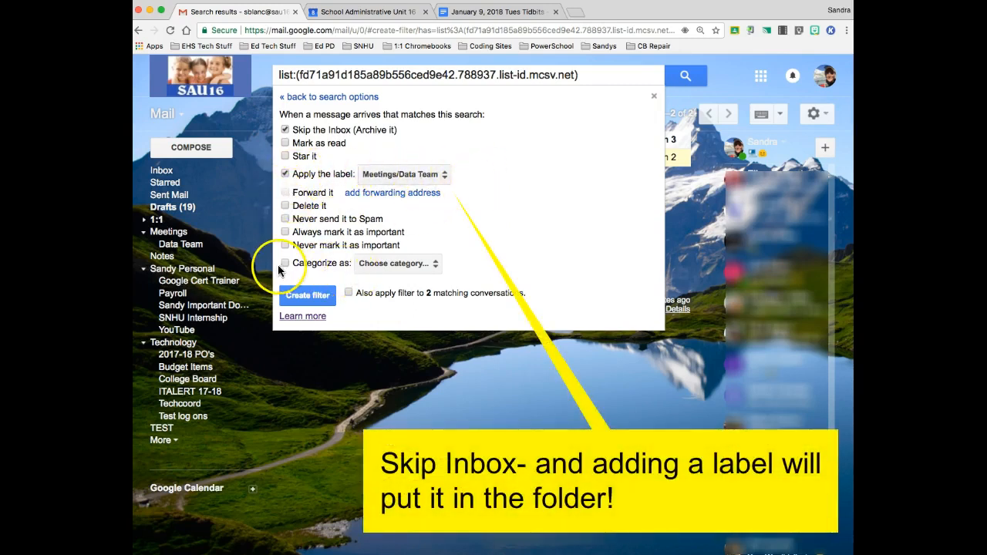
{"action": "left_click", "coordinate": [348, 293]}
{"action": "left_click", "coordinate": [299, 296]}
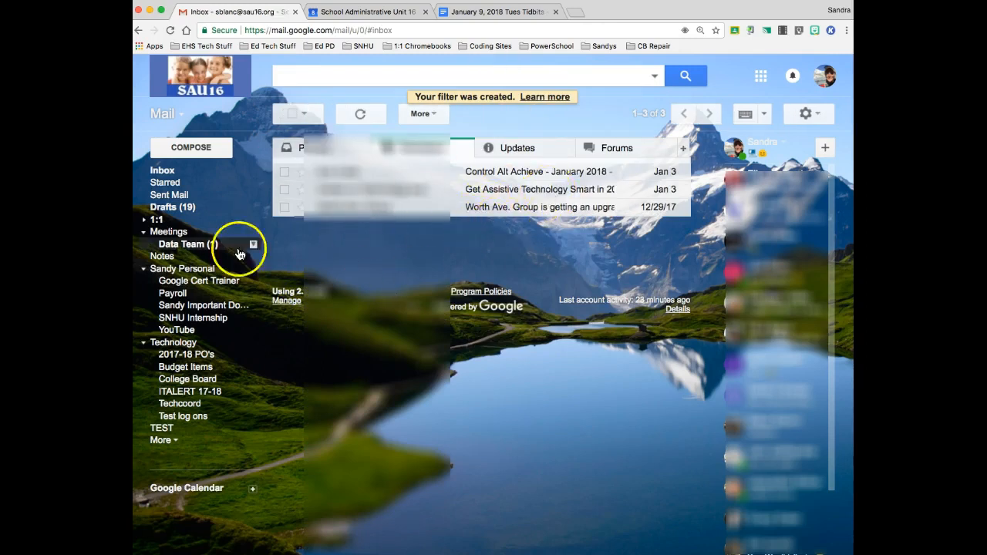
Check the emails filed under the Data Team label and return to the inbox
{"action": "left_click", "coordinate": [192, 246]}
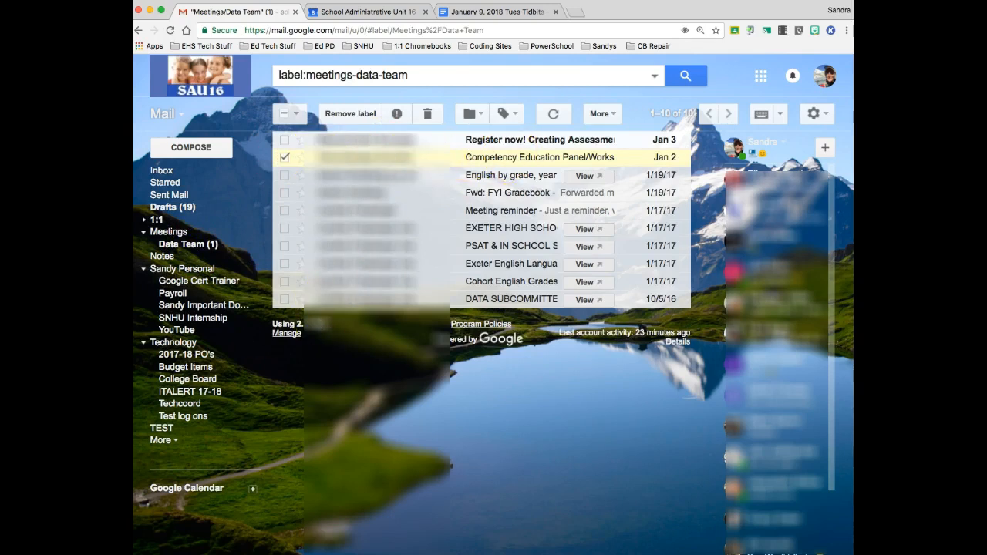
{"action": "left_click", "coordinate": [162, 170]}
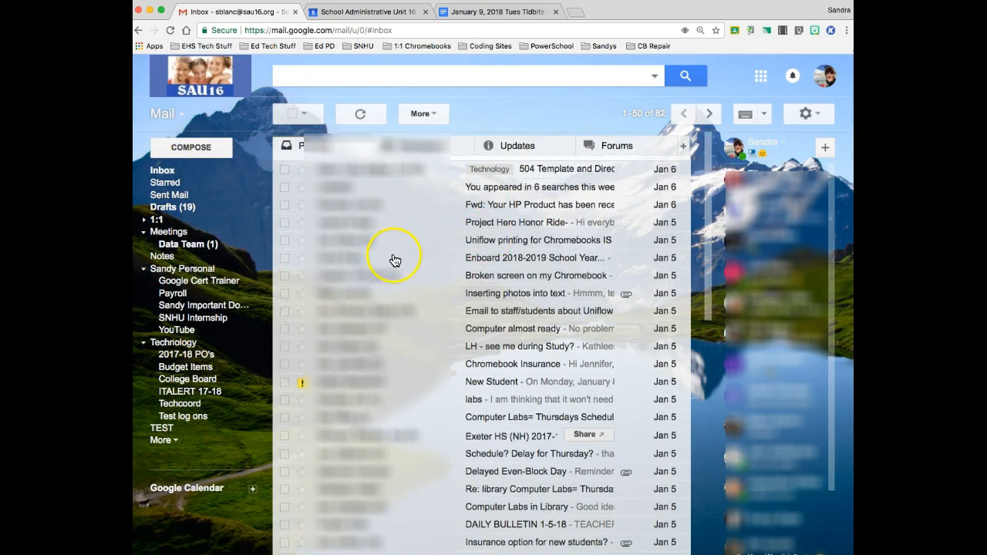
{"action": "scroll", "coordinate": [392, 260], "scroll_direction": "down", "scroll_amount": 5}
{"action": "scroll", "coordinate": [394, 260], "scroll_direction": "up", "scroll_amount": 5}
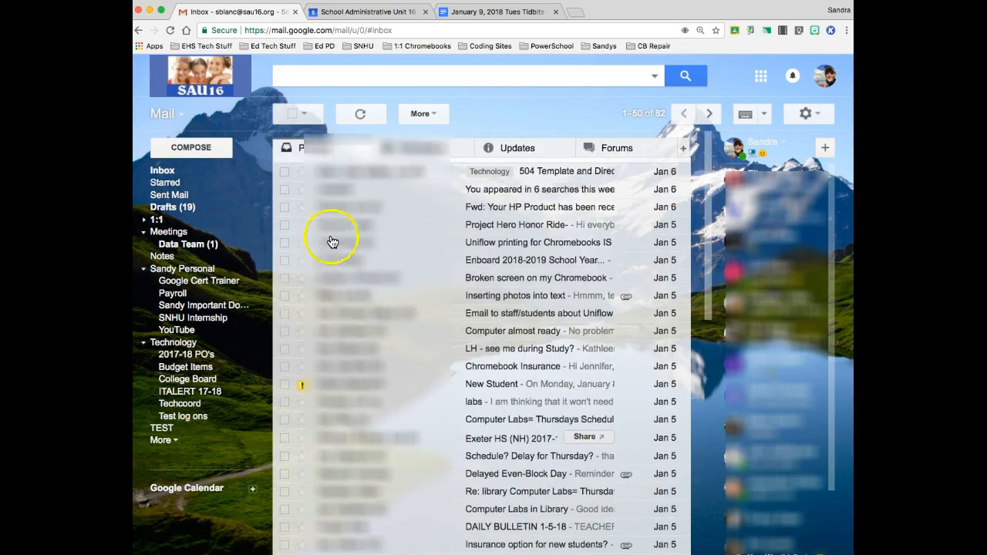
{"action": "left_click", "coordinate": [285, 189]}
{"action": "left_click", "coordinate": [284, 189]}
{"action": "scroll", "coordinate": [426, 289], "scroll_direction": "down", "scroll_amount": 3}
{"action": "scroll", "coordinate": [430, 291], "scroll_direction": "down", "scroll_amount": 3}
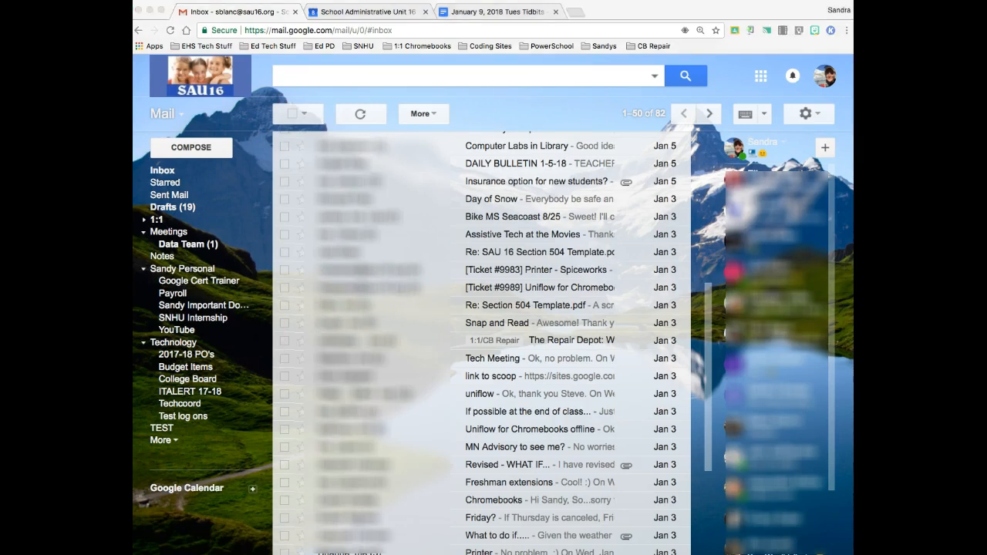
{"action": "scroll", "coordinate": [164, 439], "scroll_direction": "up", "scroll_amount": 4}
Create a new label named HelpDesk nested under Technology
{"action": "left_click", "coordinate": [164, 441]}
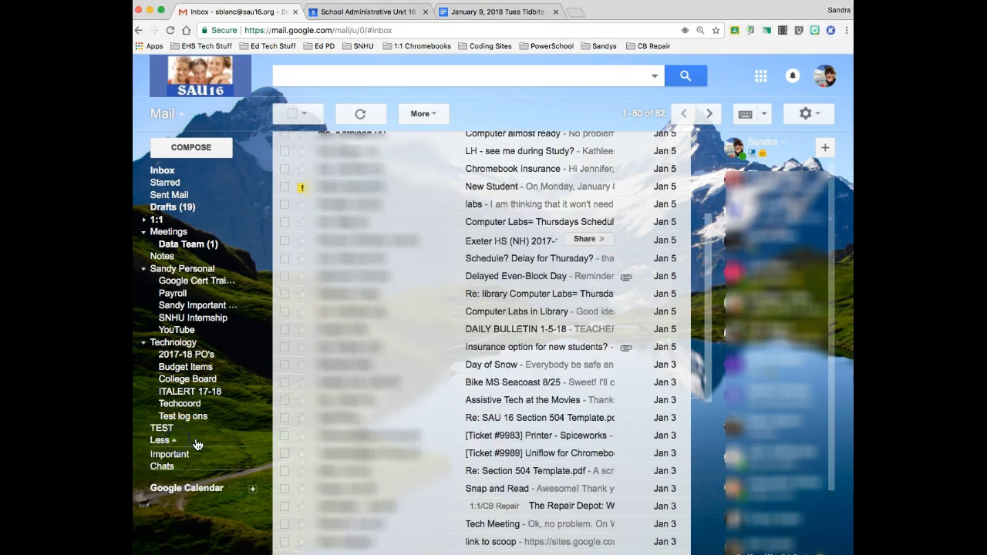
{"action": "scroll", "coordinate": [198, 532], "scroll_direction": "down", "scroll_amount": 1}
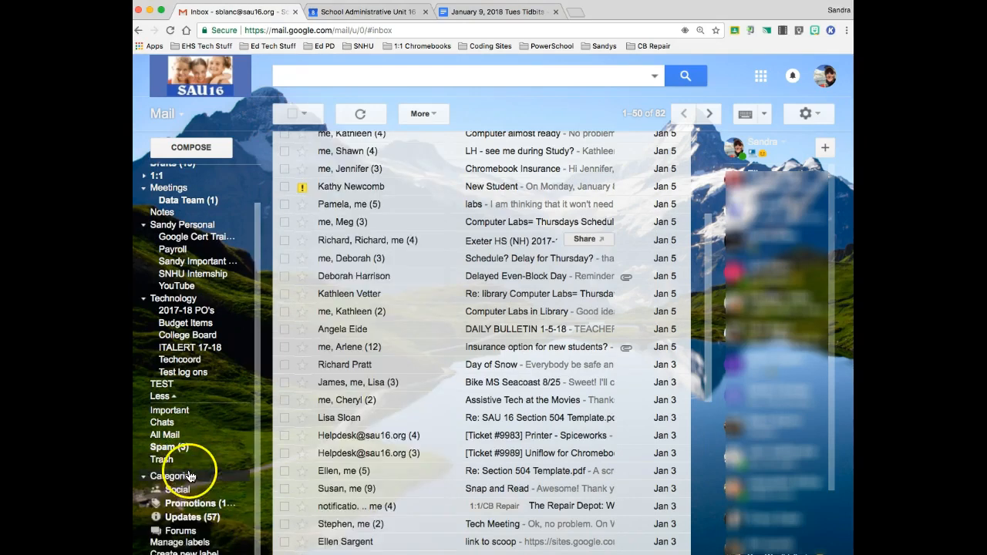
{"action": "left_click", "coordinate": [199, 549]}
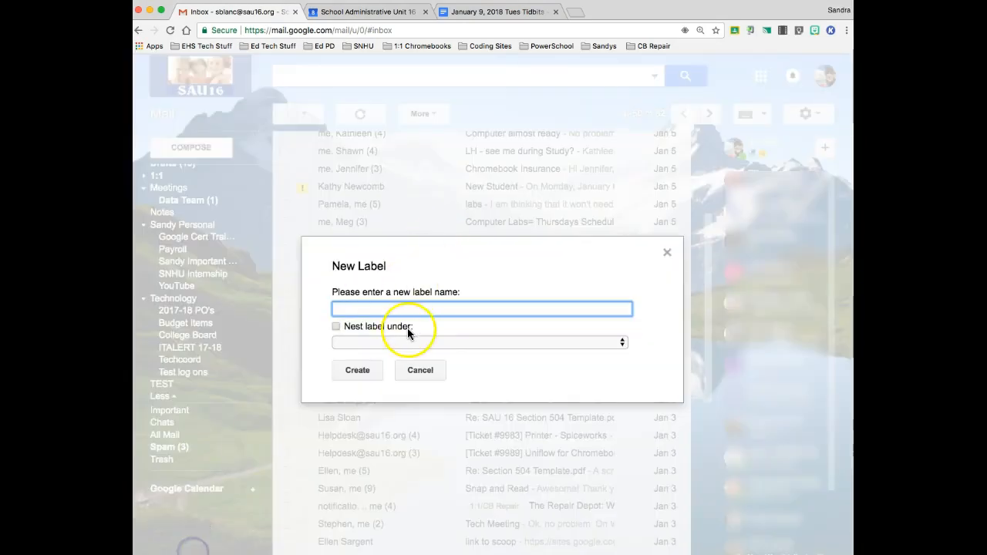
{"action": "type", "text": "a"}
{"action": "key", "text": "BackSpace"}
{"action": "type", "text": "H"}
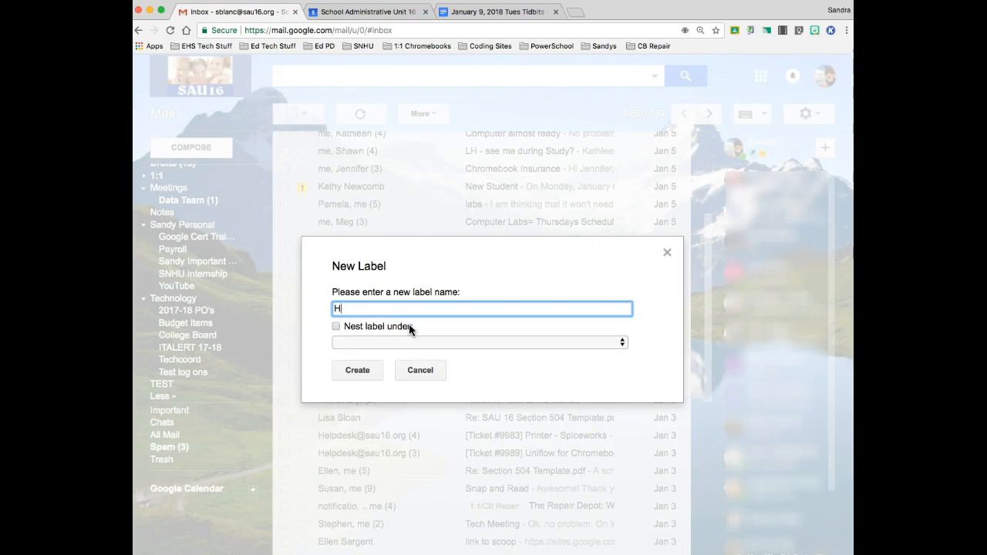
{"action": "type", "text": "elpDesk"}
{"action": "left_click", "coordinate": [352, 332]}
{"action": "left_click", "coordinate": [336, 326]}
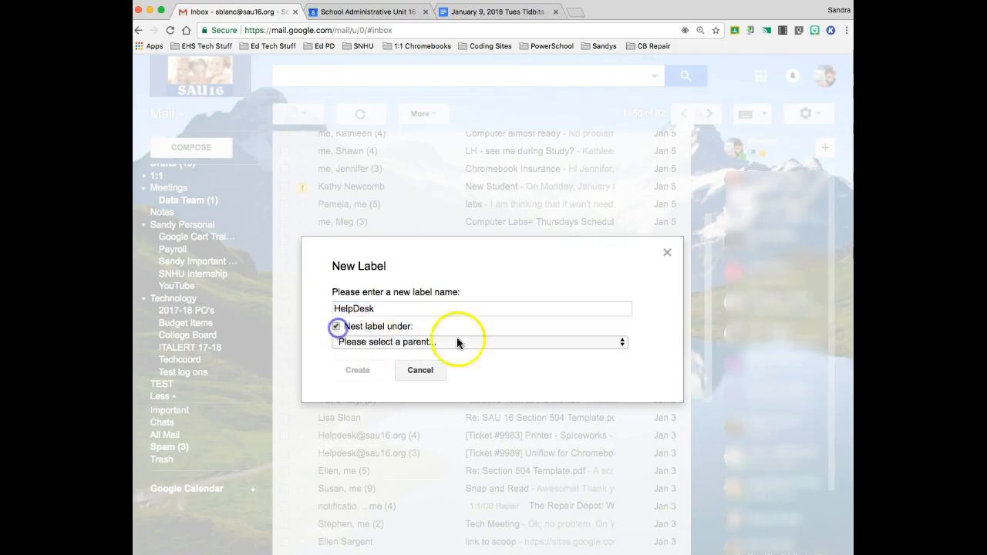
{"action": "left_click", "coordinate": [623, 344]}
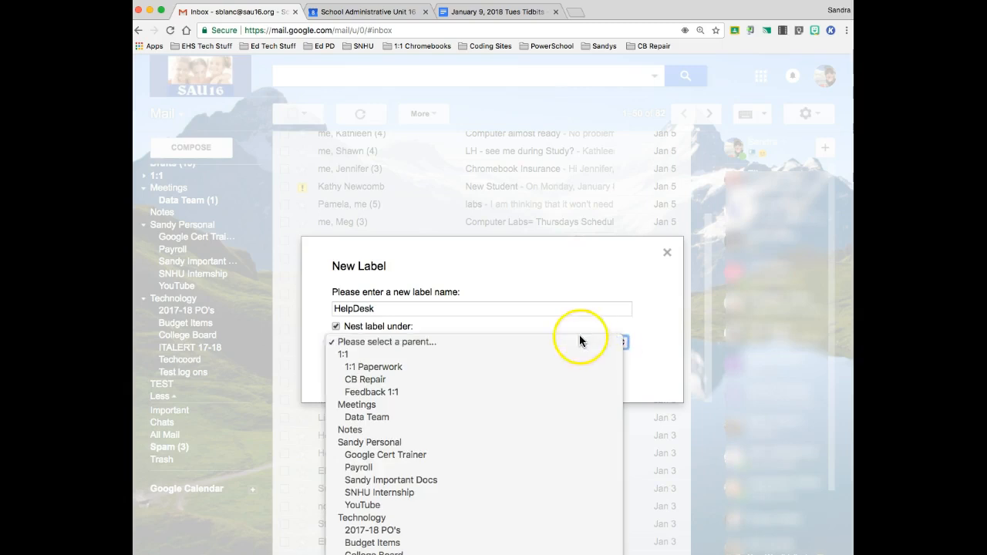
{"action": "left_click", "coordinate": [394, 522]}
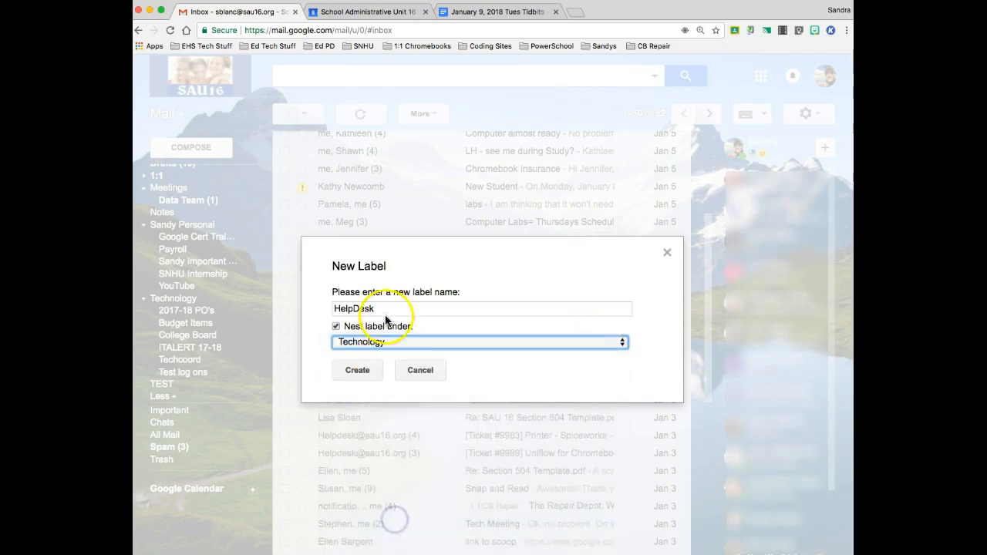
{"action": "left_click", "coordinate": [373, 371]}
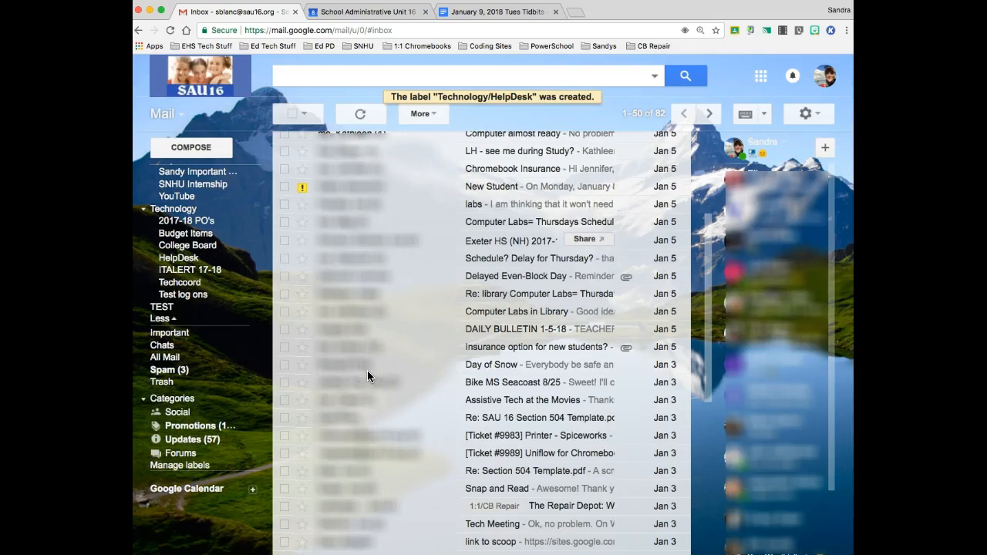
{"action": "scroll", "coordinate": [176, 403], "scroll_direction": "up", "scroll_amount": 2}
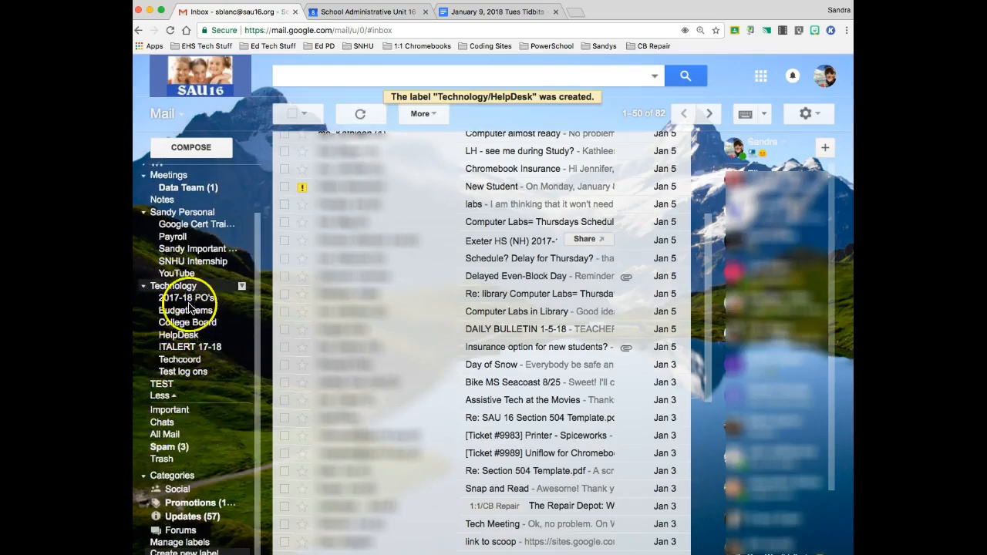
Open a filter form for messages like the Jan 3 Printer - Spiceworks ticket email
{"action": "scroll", "coordinate": [383, 238], "scroll_direction": "up", "scroll_amount": 1}
{"action": "scroll", "coordinate": [384, 238], "scroll_direction": "down", "scroll_amount": 1}
{"action": "left_click", "coordinate": [283, 440]}
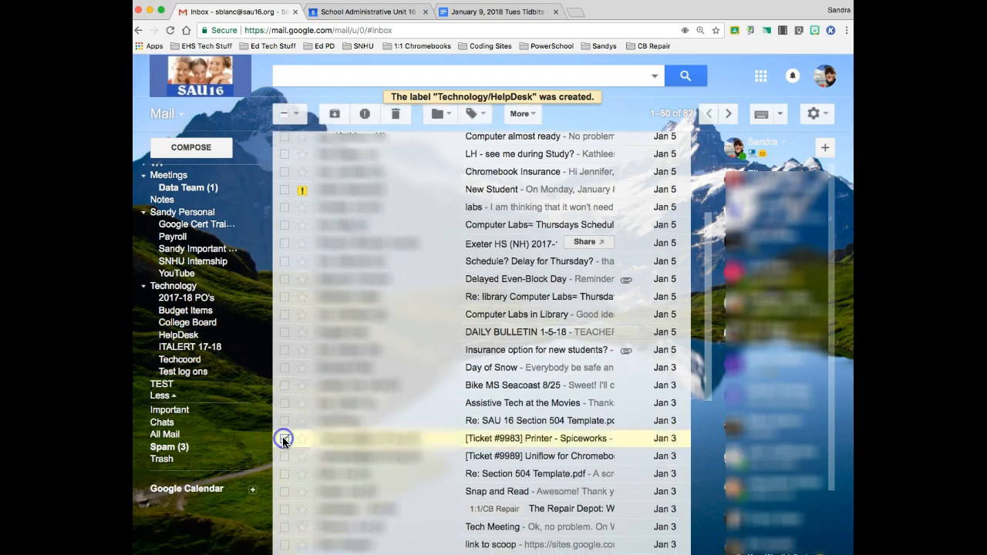
{"action": "scroll", "coordinate": [453, 451], "scroll_direction": "down", "scroll_amount": 3}
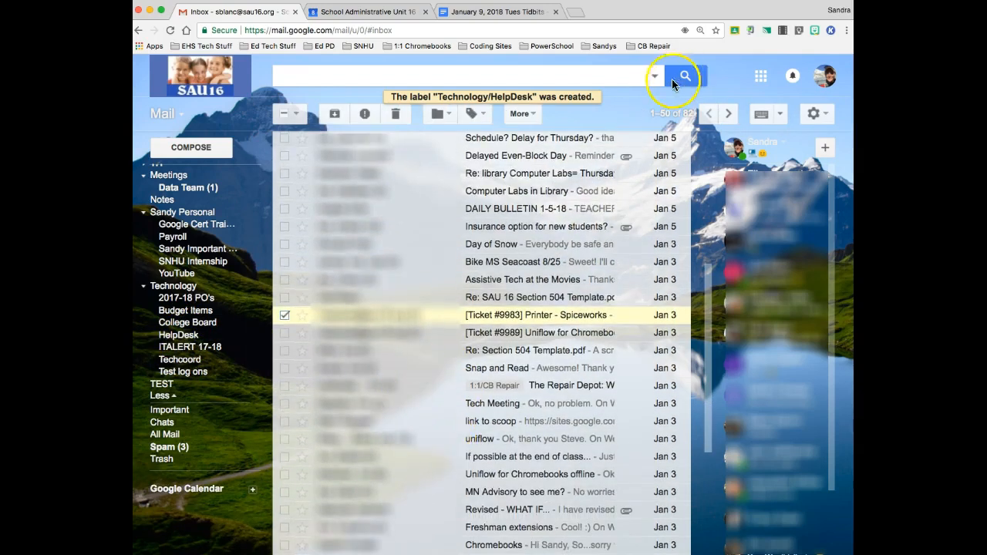
{"action": "left_click", "coordinate": [520, 114]}
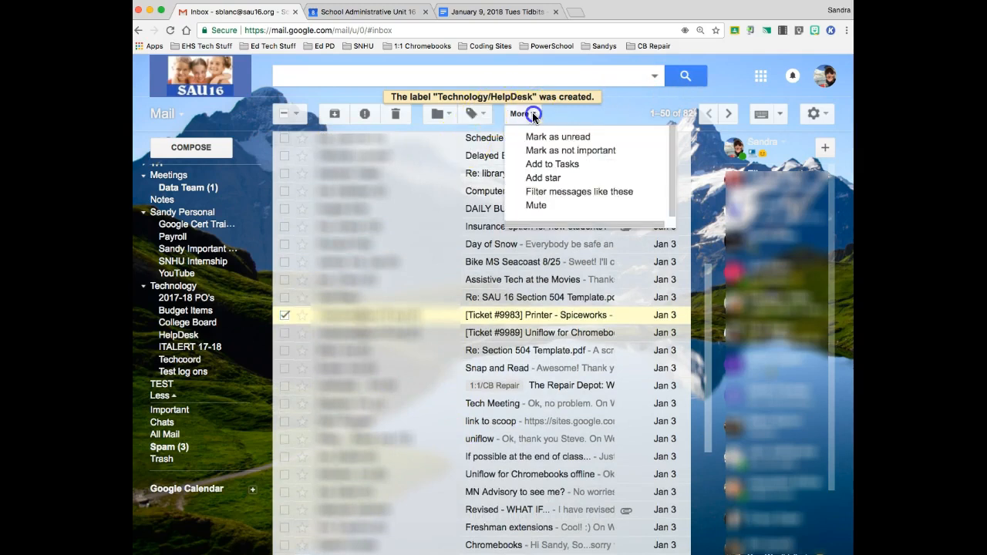
{"action": "left_click", "coordinate": [538, 192]}
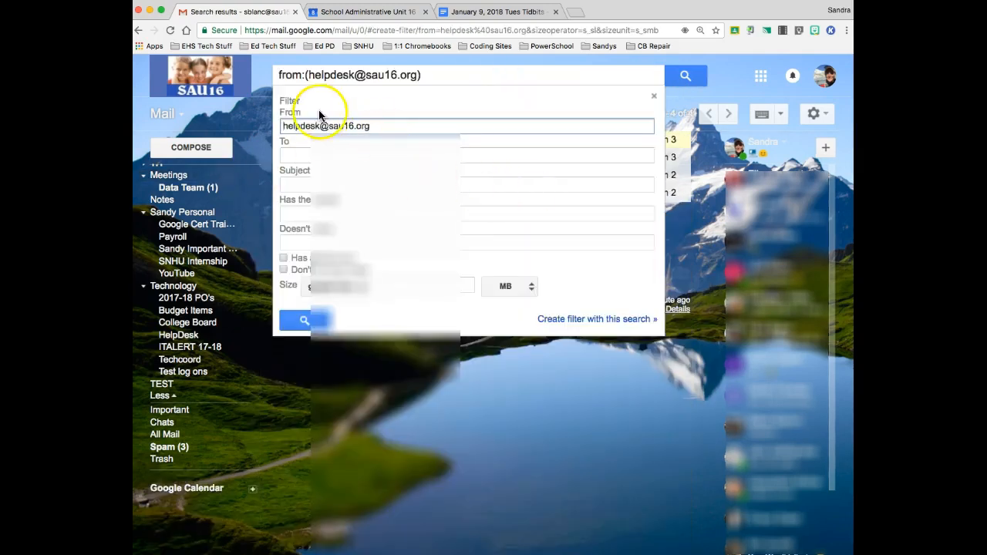
Create the help desk filter to skip the inbox and apply the Technology/HelpDesk label, including existing matching conversations
{"action": "left_click", "coordinate": [640, 320]}
{"action": "left_click", "coordinate": [284, 129]}
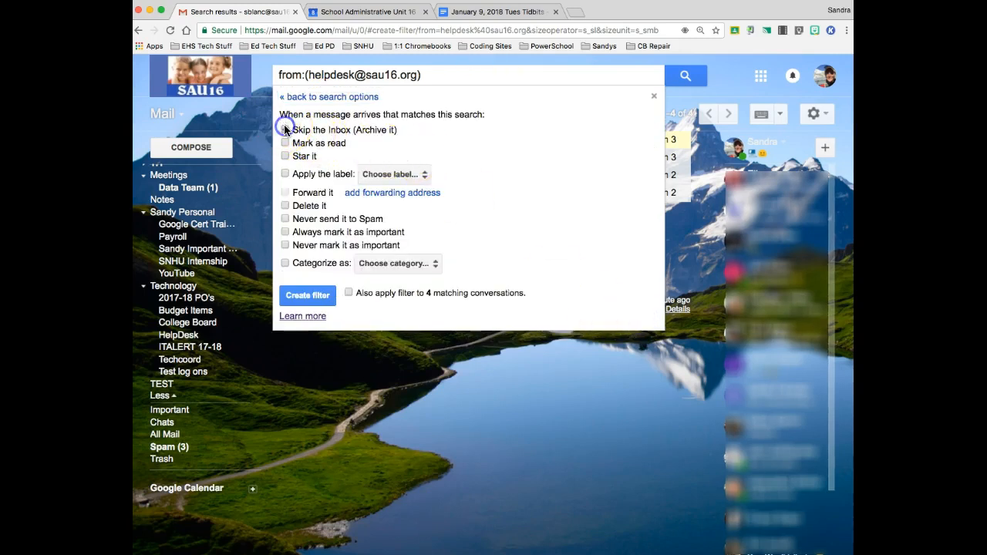
{"action": "left_click", "coordinate": [425, 175]}
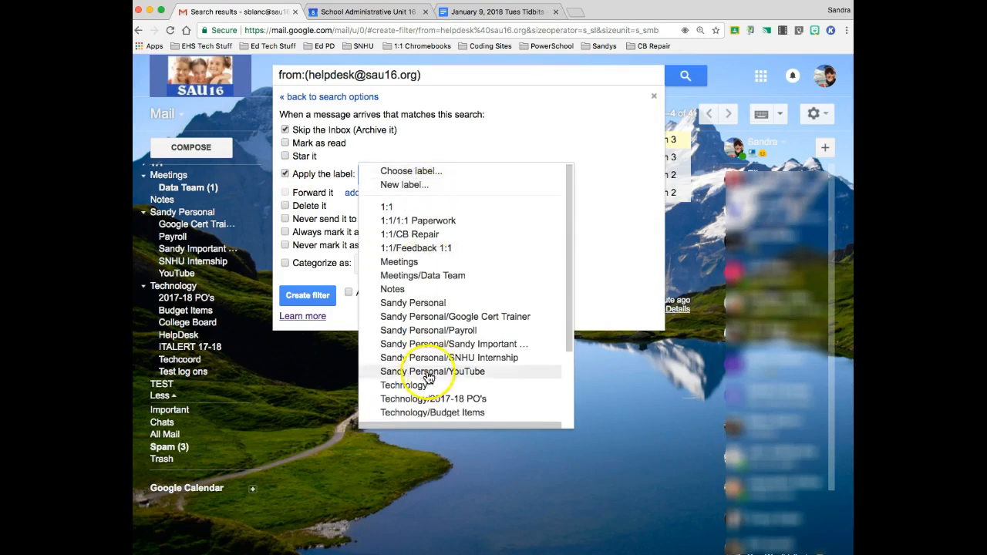
{"action": "scroll", "coordinate": [441, 363], "scroll_direction": "down", "scroll_amount": 3}
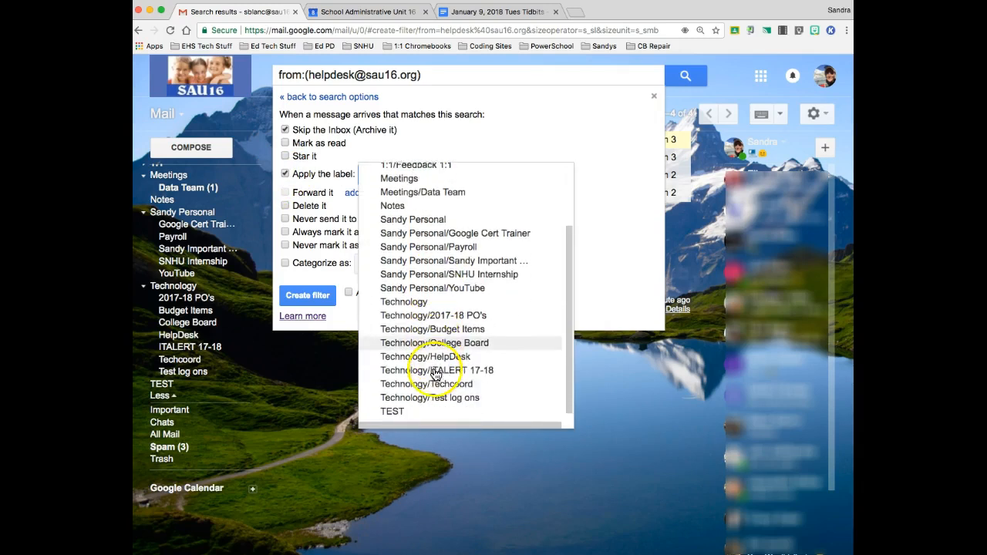
{"action": "left_click", "coordinate": [432, 350]}
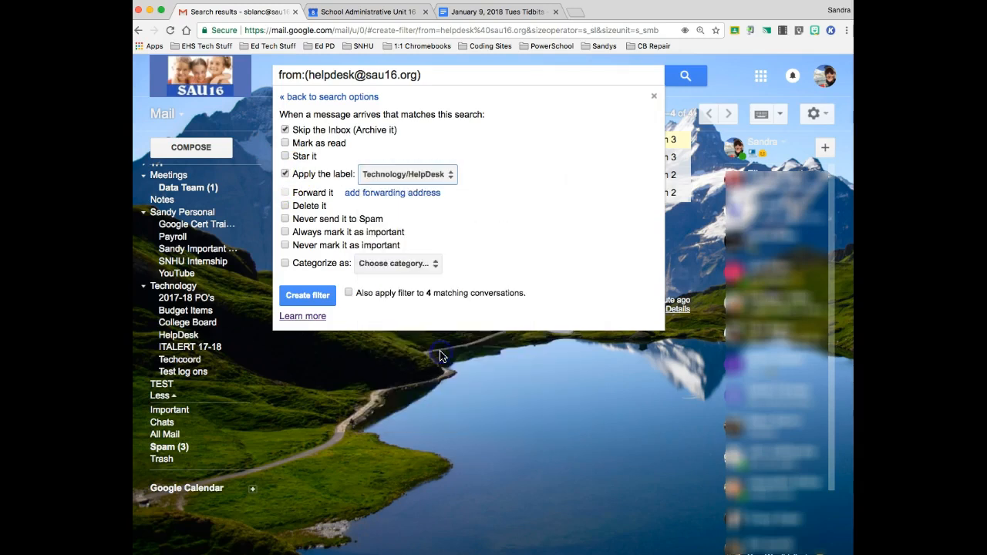
{"action": "left_click", "coordinate": [438, 265]}
{"action": "left_click", "coordinate": [445, 264]}
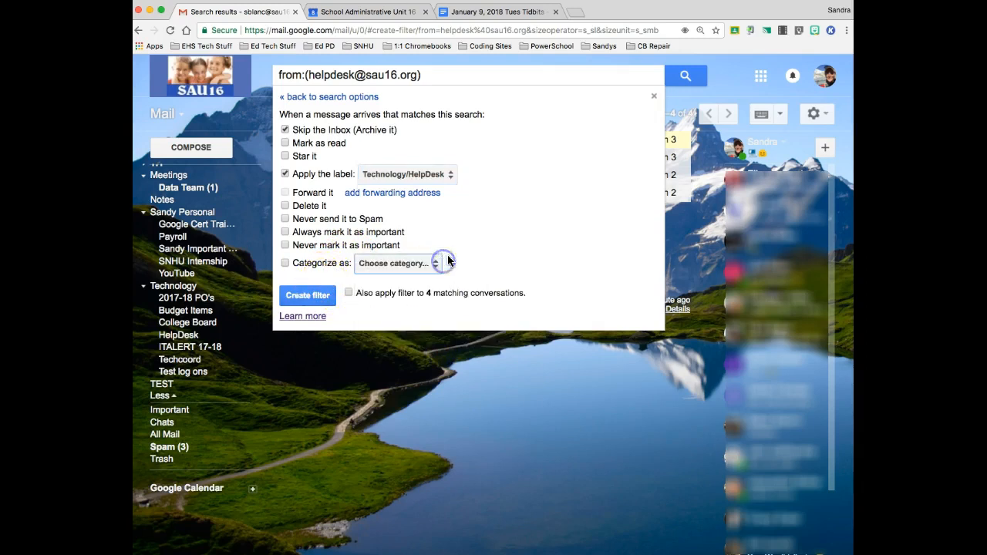
{"action": "left_click", "coordinate": [350, 294]}
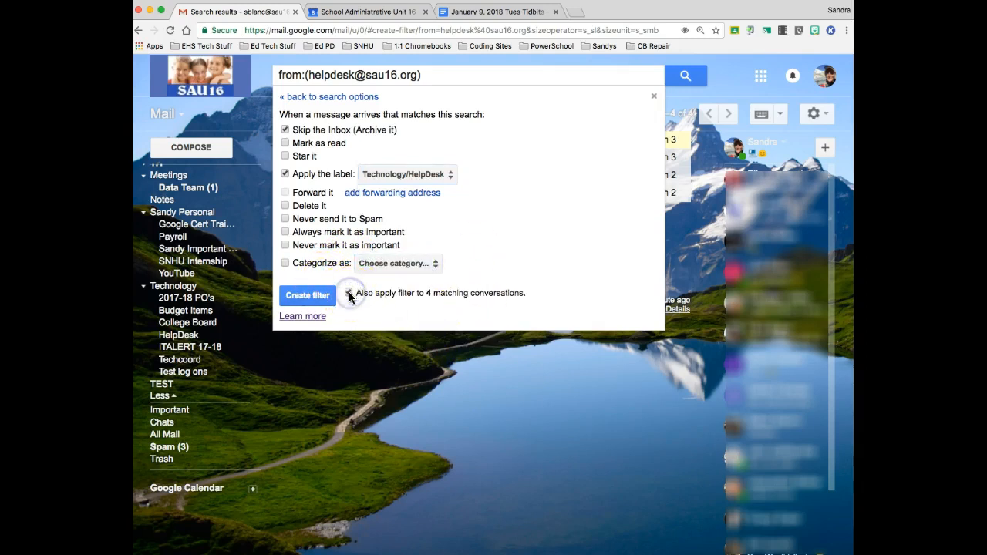
{"action": "left_click", "coordinate": [308, 296]}
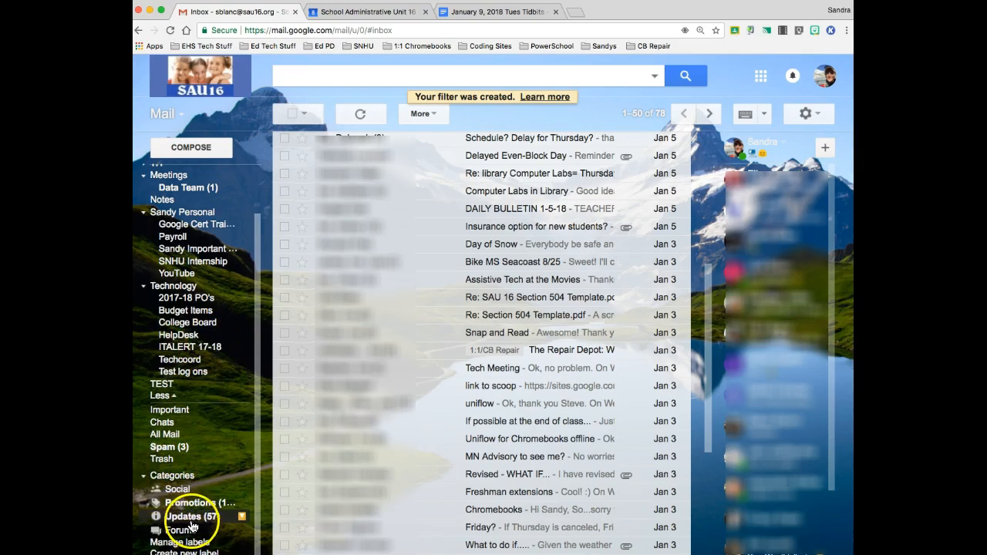
Check the HelpDesk label's emails and the cleanup list in the January 9 document, and return to the Gmail inbox
{"action": "left_click", "coordinate": [178, 336]}
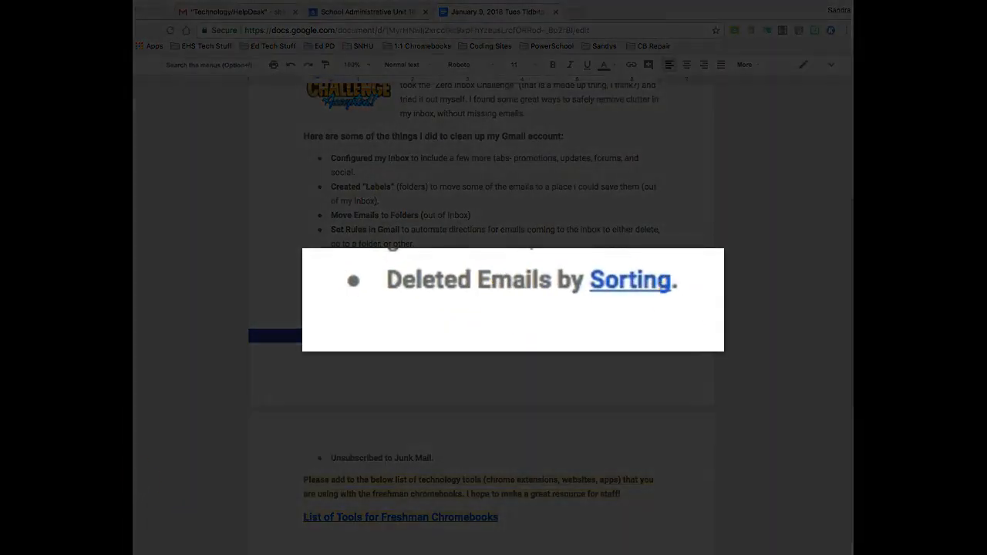
{"action": "left_click", "coordinate": [257, 14]}
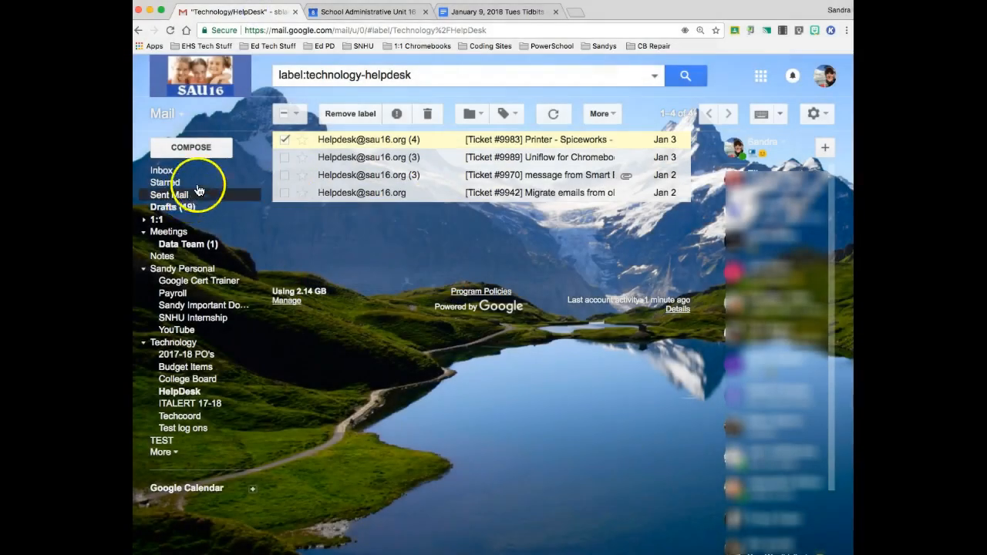
{"action": "left_click", "coordinate": [163, 172]}
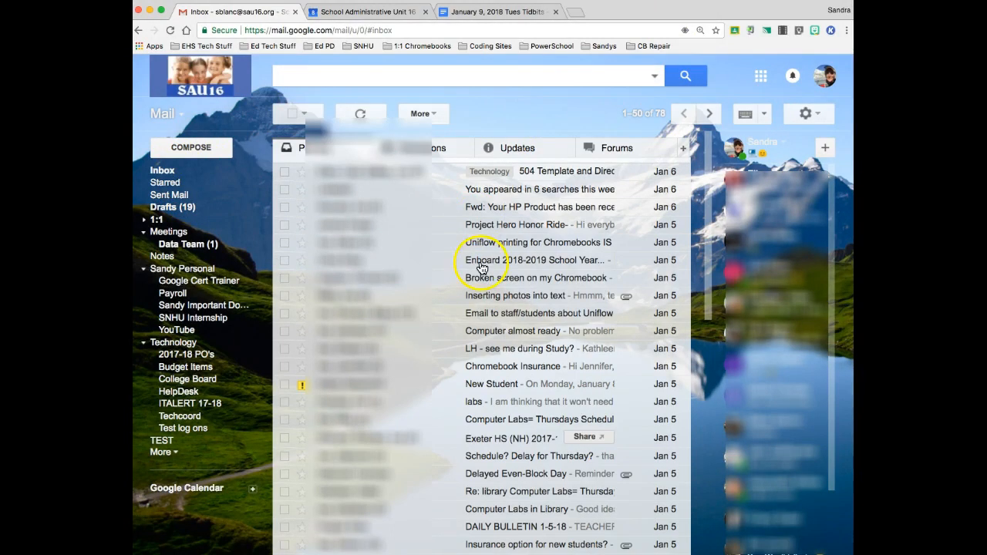
Search the mail by sender with the query from:he
{"action": "left_click", "coordinate": [624, 78]}
{"action": "type", "text": "from"}
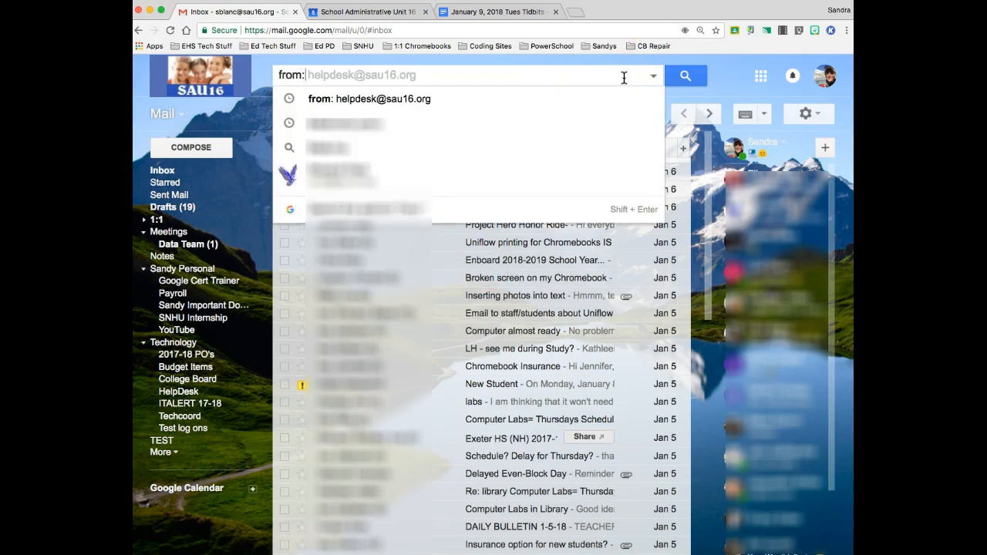
{"action": "type", "text": ":he"}
{"action": "key", "text": "Return"}
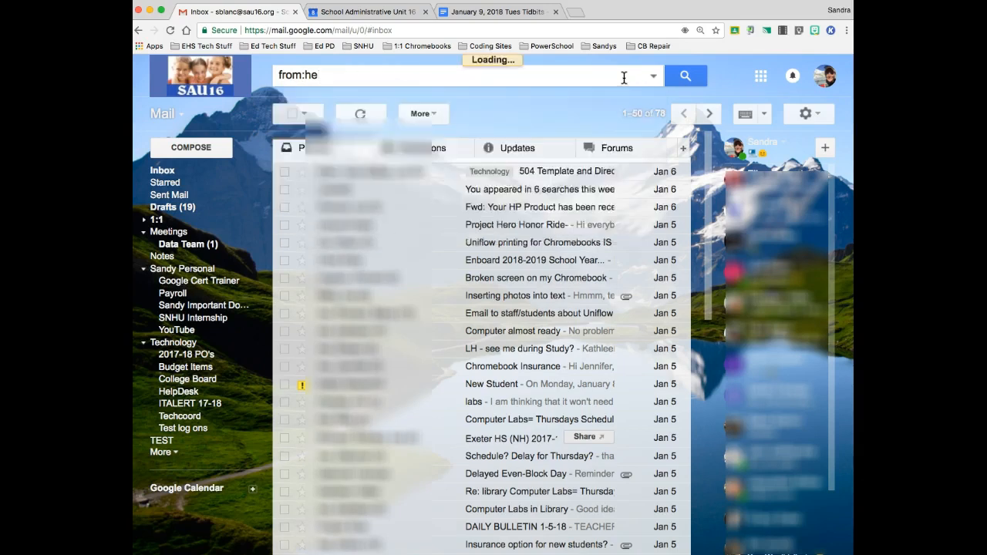
Search the mail with the query from:helpdesk and move all the matching conversations to the Trash
{"action": "left_click", "coordinate": [323, 75]}
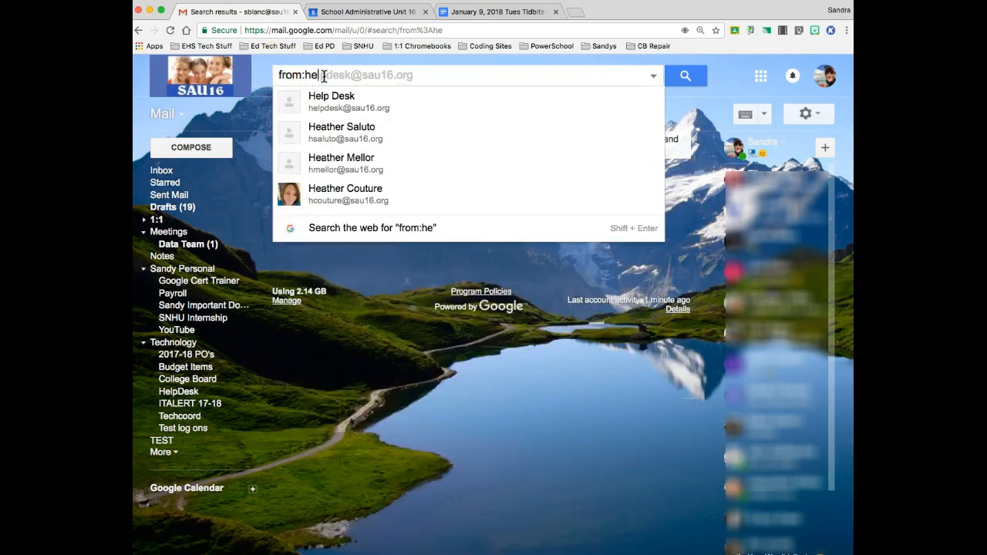
{"action": "type", "text": "lpdes"}
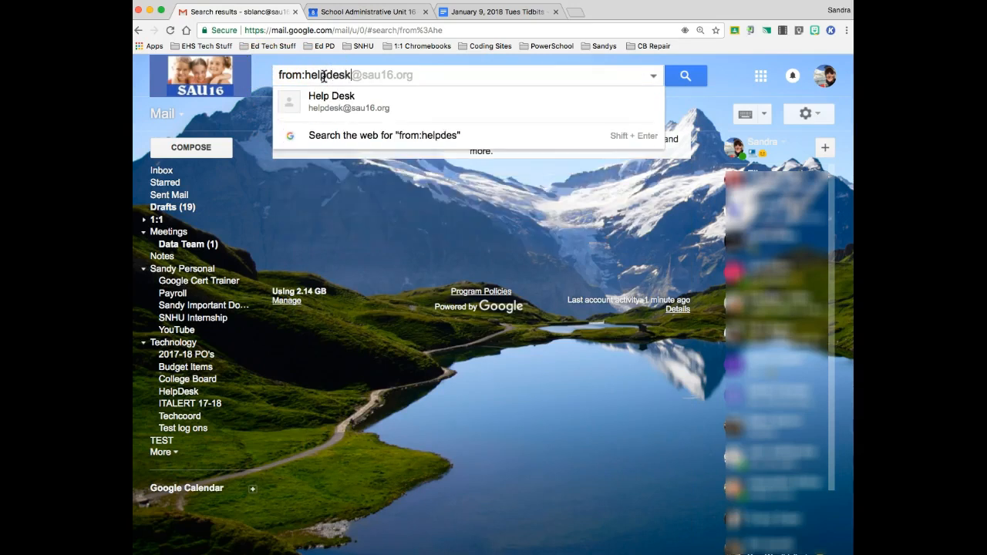
{"action": "type", "text": "k"}
{"action": "key", "text": "Return"}
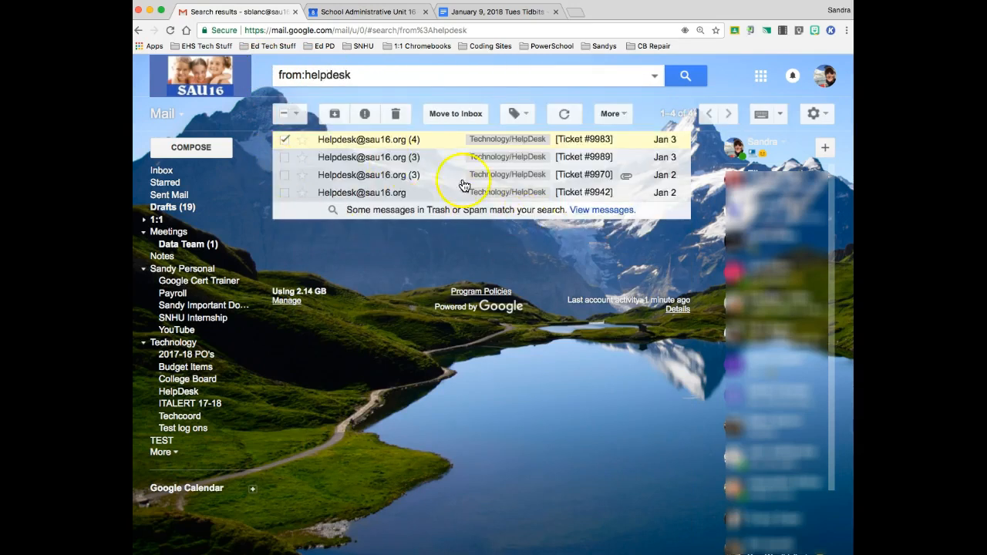
{"action": "left_click", "coordinate": [296, 114]}
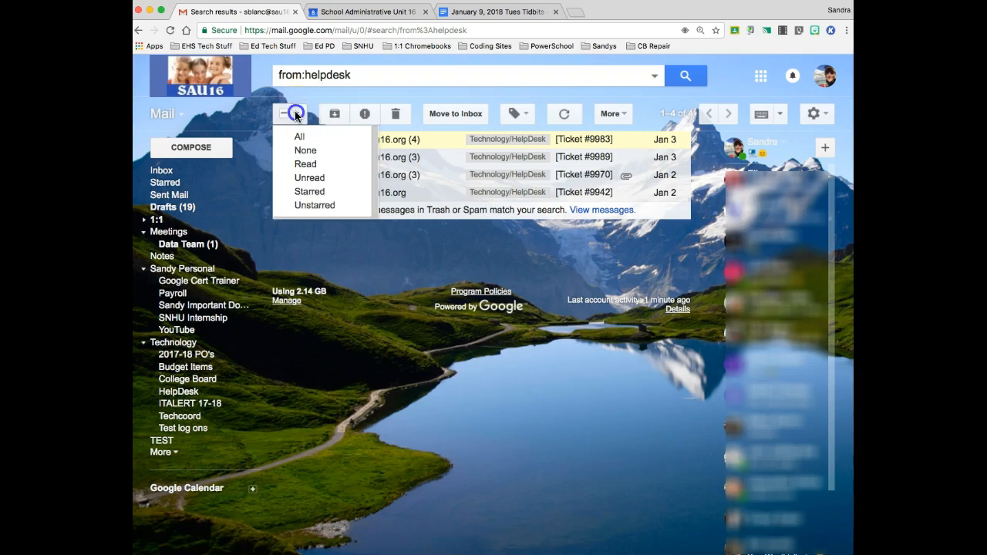
{"action": "left_click", "coordinate": [298, 136]}
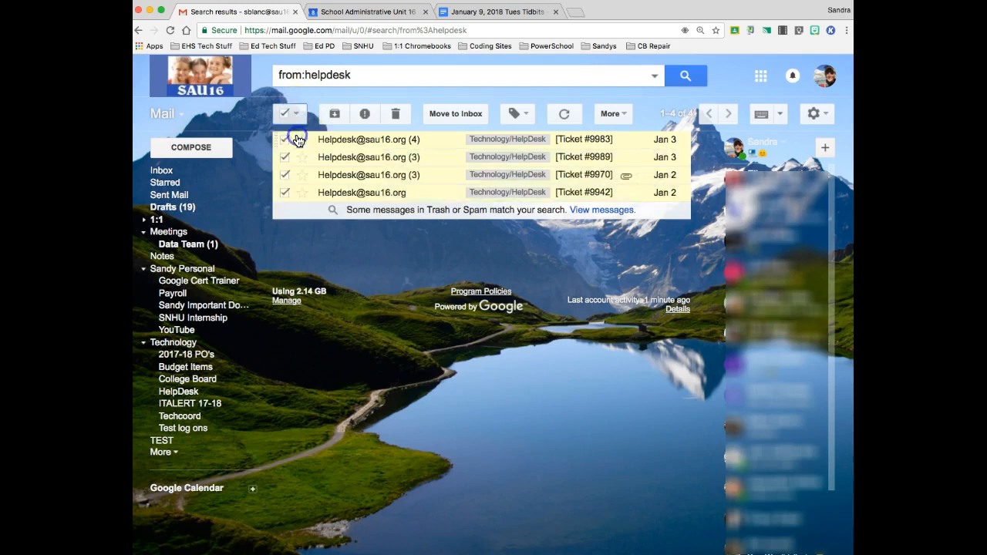
{"action": "left_click", "coordinate": [397, 117]}
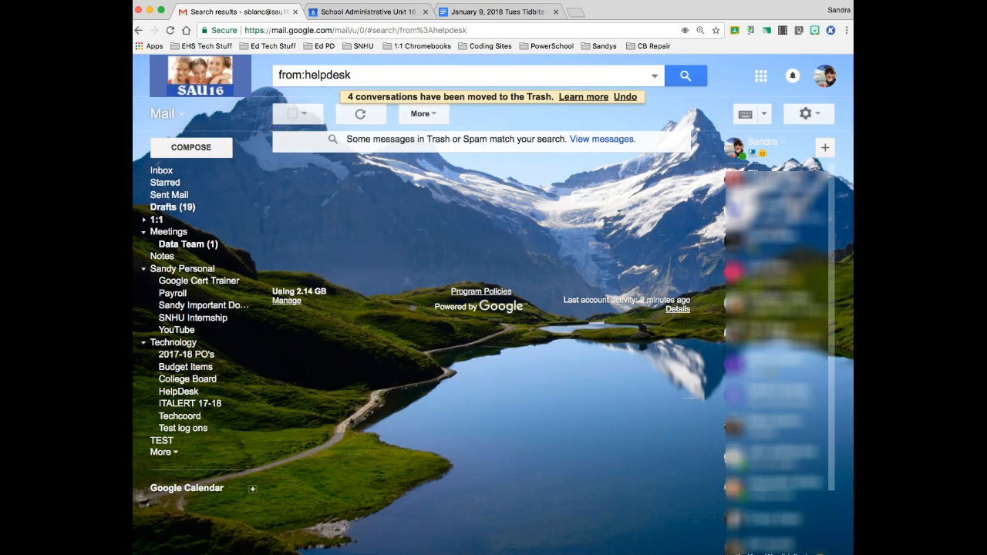
{"action": "left_click", "coordinate": [356, 78]}
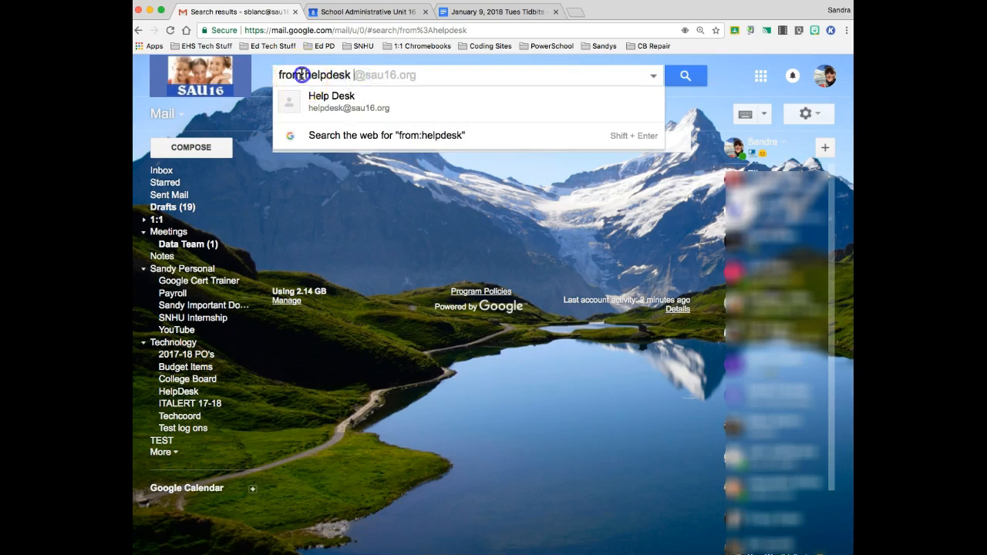
{"action": "type", "text": "to"}
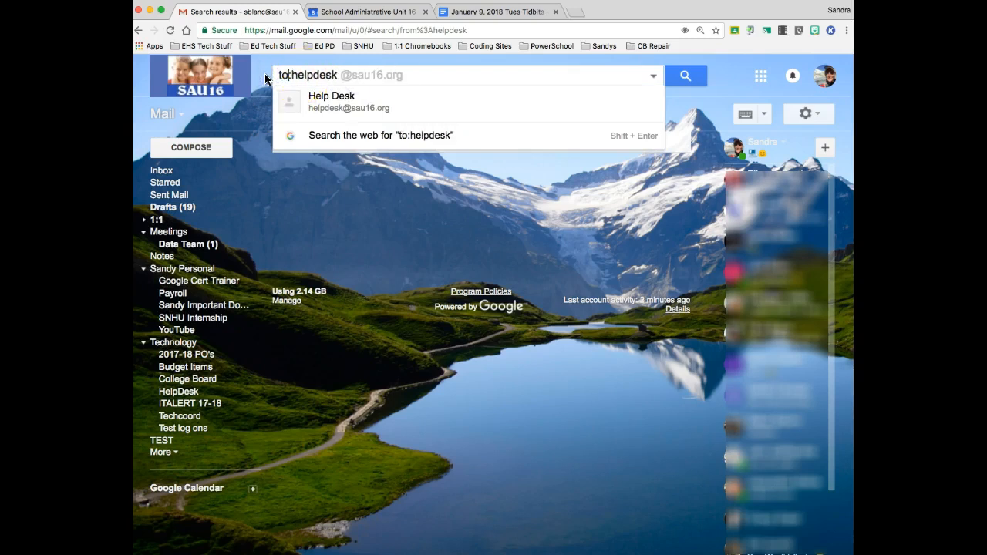
{"action": "key", "text": "BackSpace"}
{"action": "key", "text": "BackSpace"}
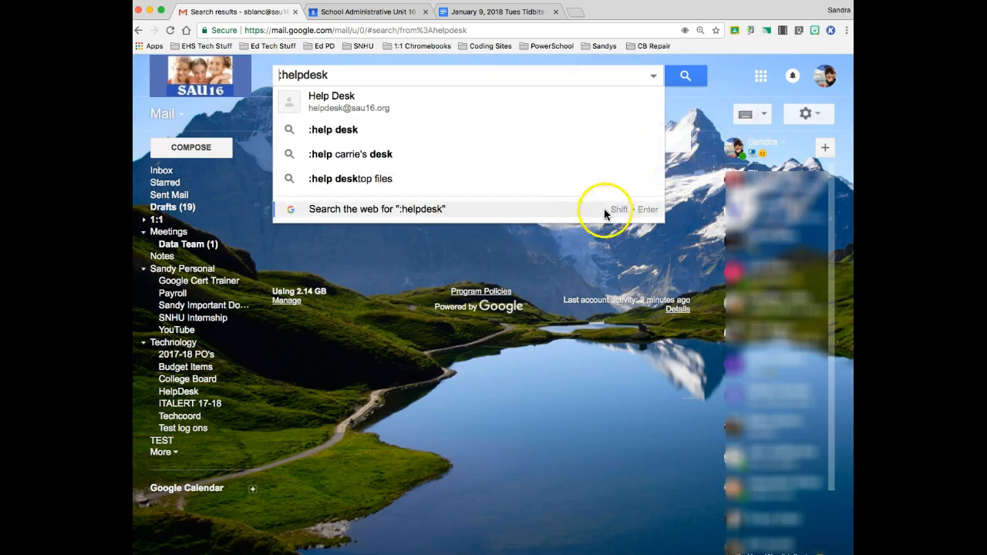
Check the fields of the advanced search form, including Subject, and close the form
{"action": "left_click", "coordinate": [653, 75]}
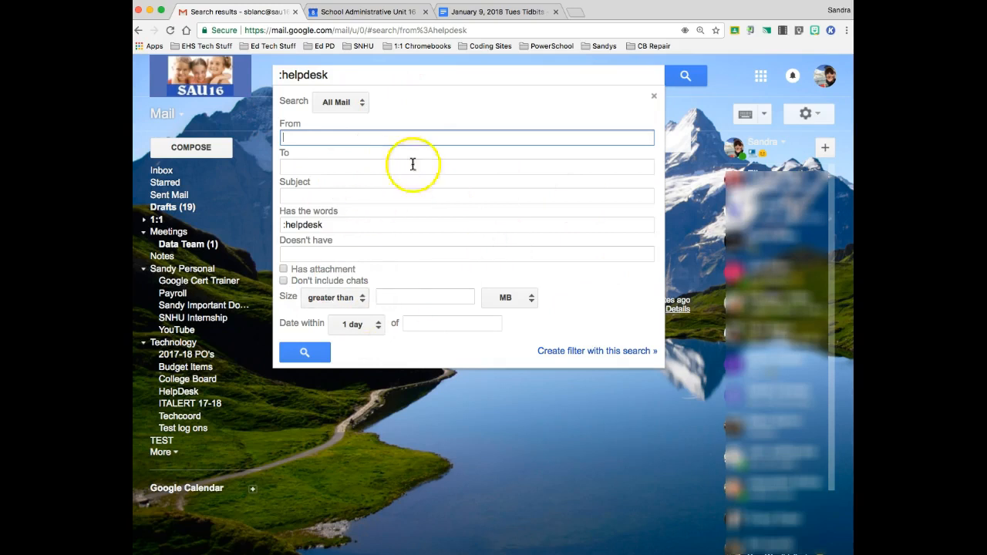
{"action": "left_click", "coordinate": [324, 193]}
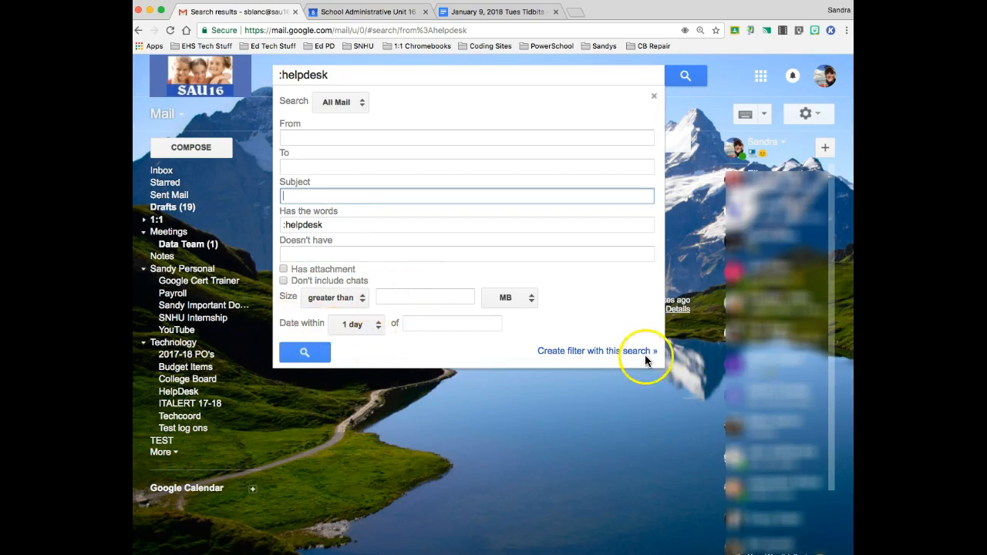
{"action": "left_click", "coordinate": [654, 98]}
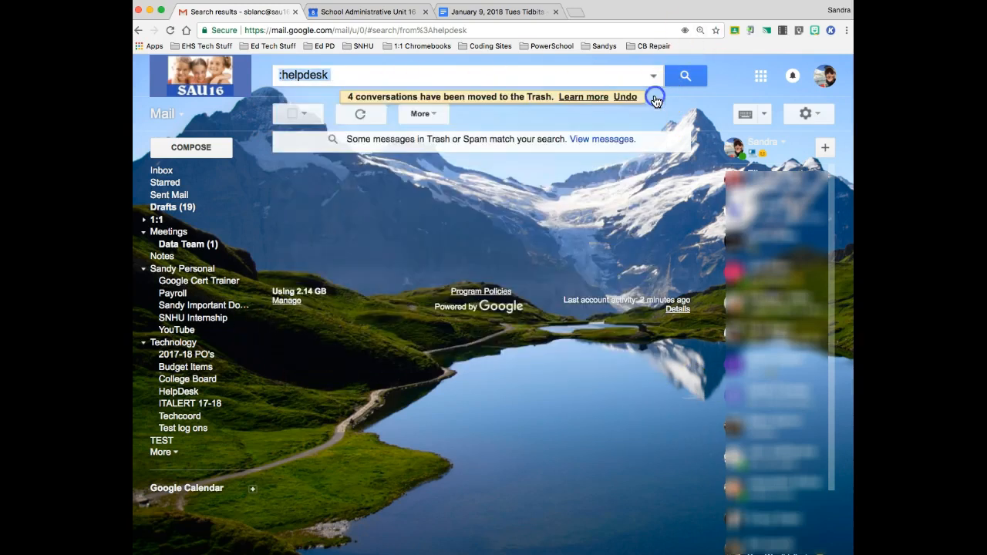
Open the inbox's "You appeared in 6 searches this week" email, unsubscribe from these LinkedIn emails, and return to the message
{"action": "left_click", "coordinate": [163, 171]}
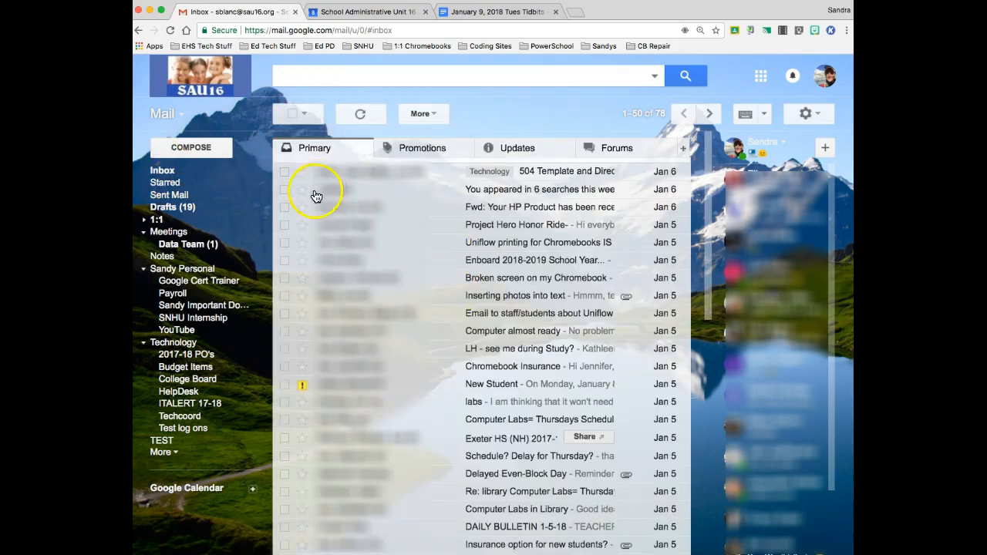
{"action": "left_click", "coordinate": [486, 191]}
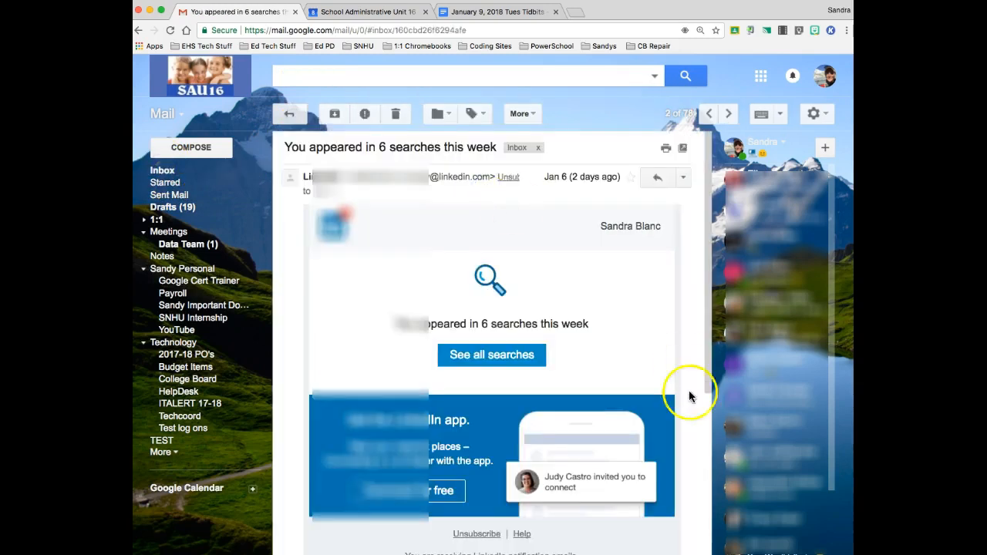
{"action": "scroll", "coordinate": [667, 328], "scroll_direction": "down", "scroll_amount": 3}
{"action": "scroll", "coordinate": [665, 323], "scroll_direction": "down", "scroll_amount": 2}
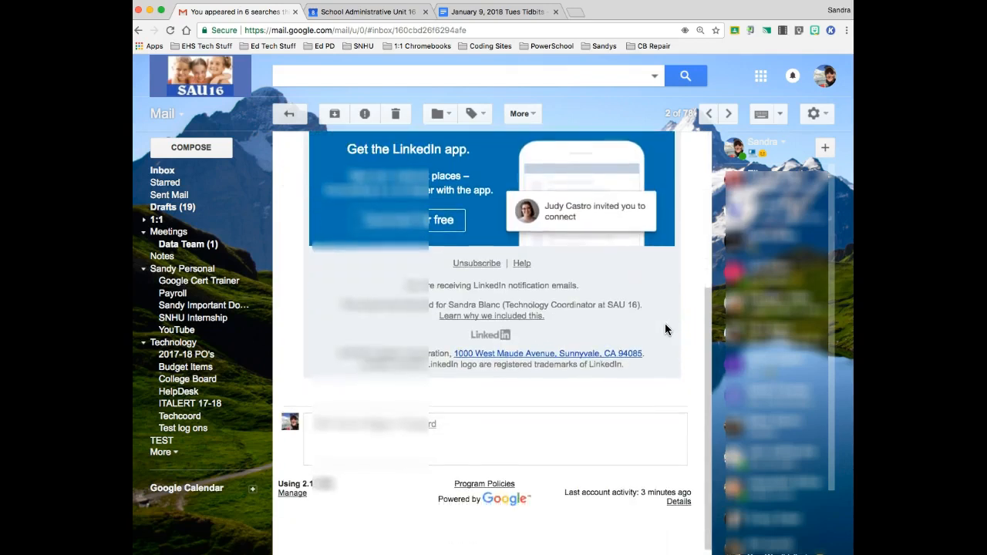
{"action": "scroll", "coordinate": [537, 342], "scroll_direction": "down", "scroll_amount": 2}
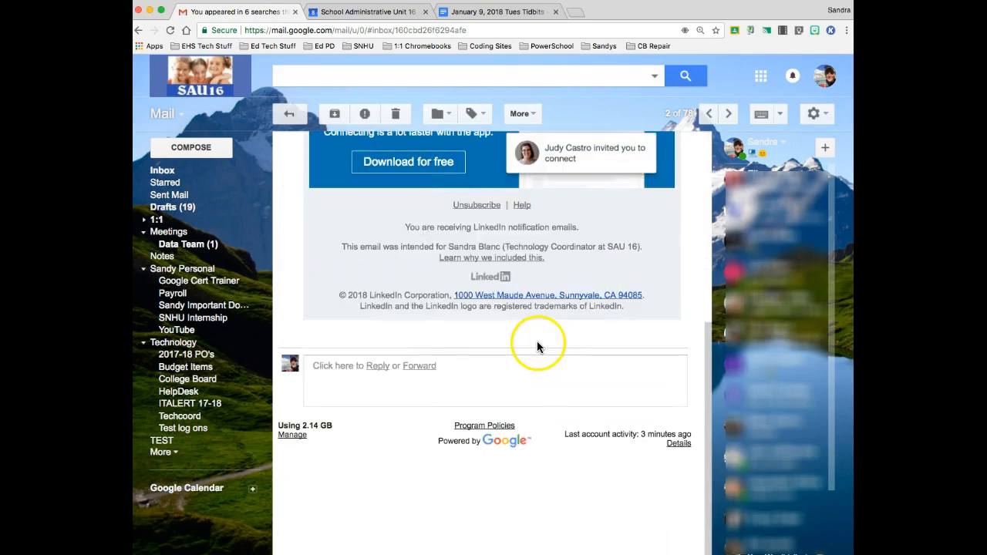
{"action": "scroll", "coordinate": [540, 340], "scroll_direction": "up", "scroll_amount": 3}
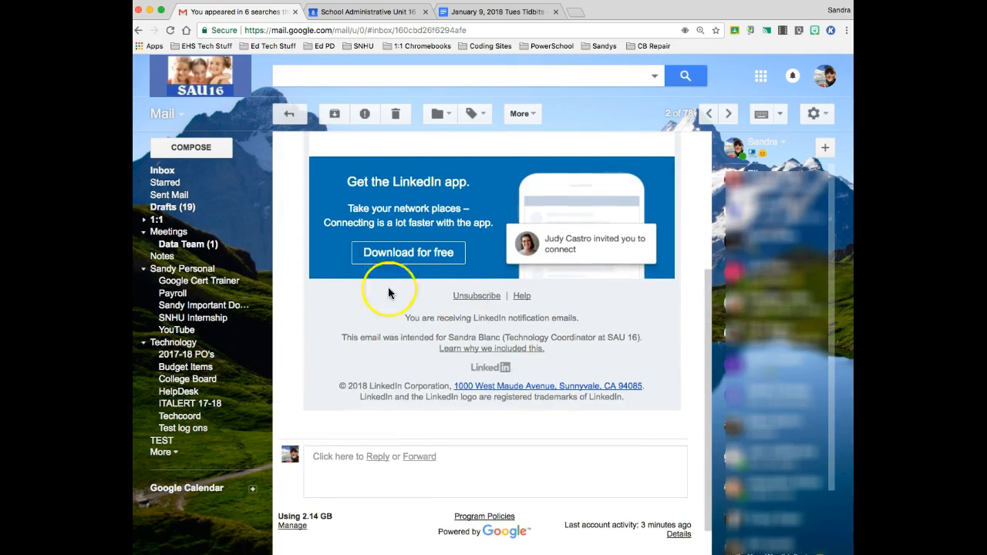
{"action": "scroll", "coordinate": [370, 286], "scroll_direction": "up", "scroll_amount": 7}
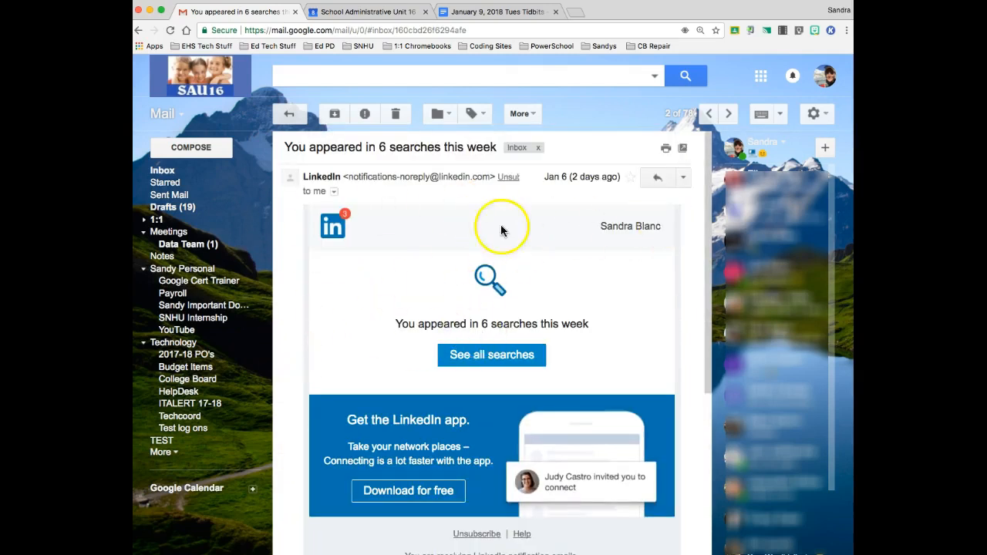
{"action": "scroll", "coordinate": [624, 269], "scroll_direction": "down", "scroll_amount": 6}
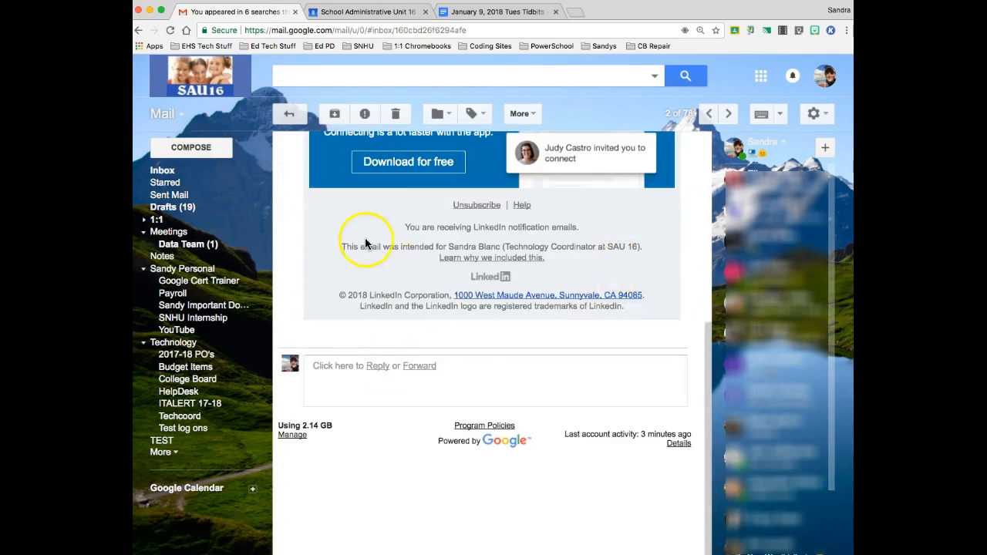
{"action": "left_click", "coordinate": [466, 211]}
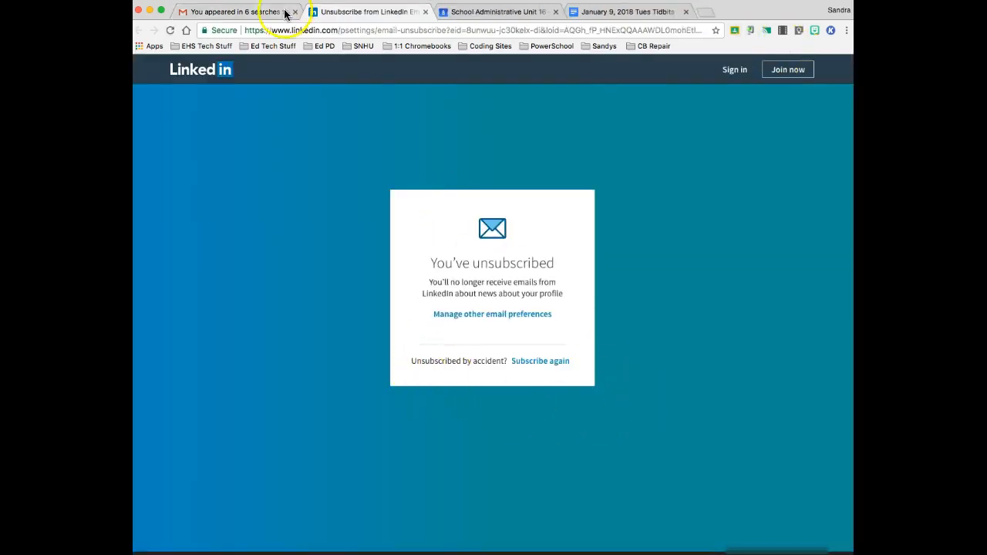
{"action": "left_click", "coordinate": [426, 15]}
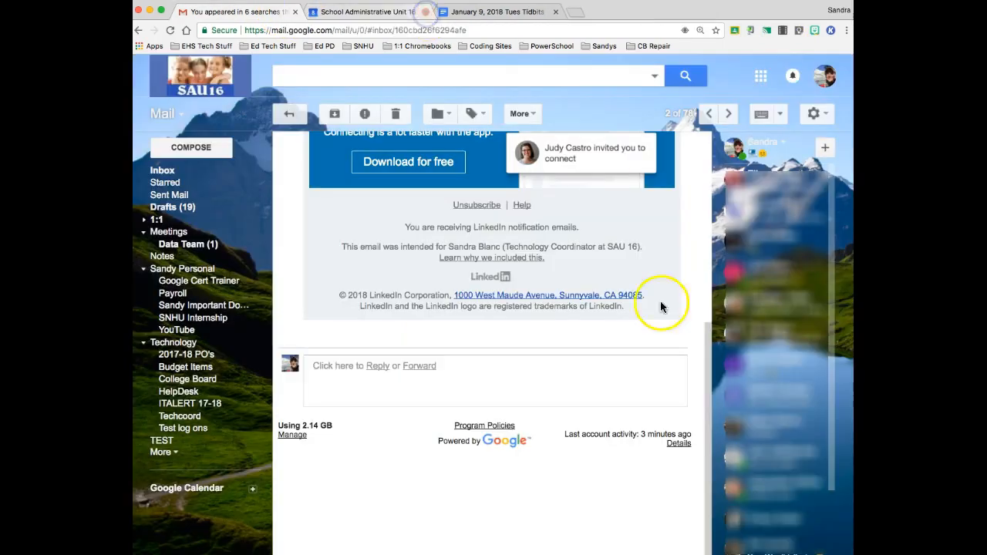
Search the mail with the query from: Linkedin and move all the matching conversations to the Trash
{"action": "scroll", "coordinate": [437, 229], "scroll_direction": "up", "scroll_amount": 5}
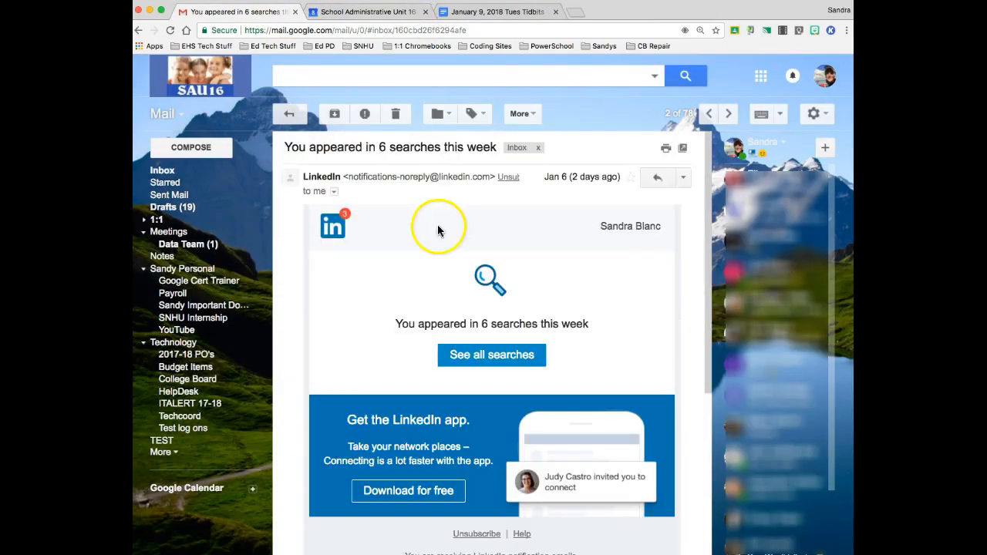
{"action": "left_click", "coordinate": [356, 75]}
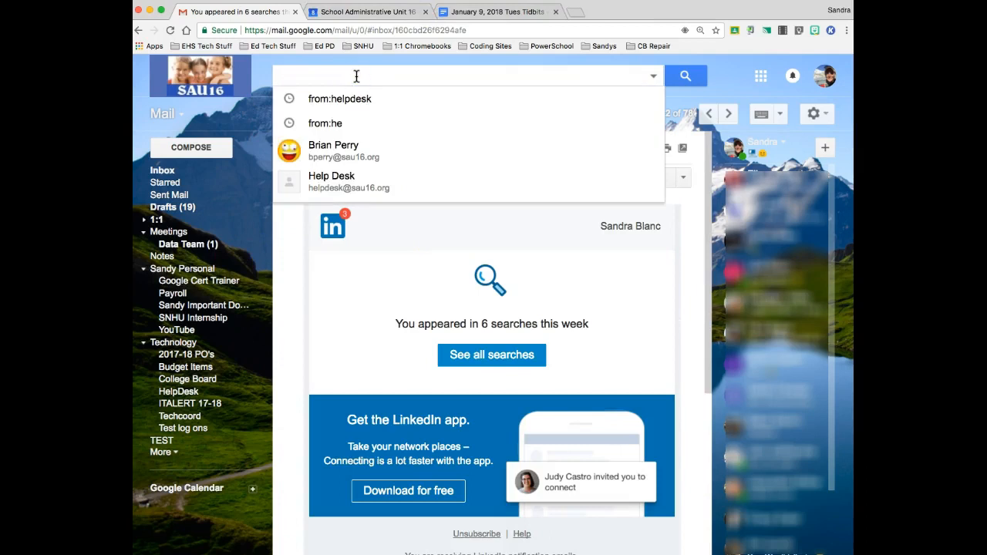
{"action": "type", "text": "from: Link"}
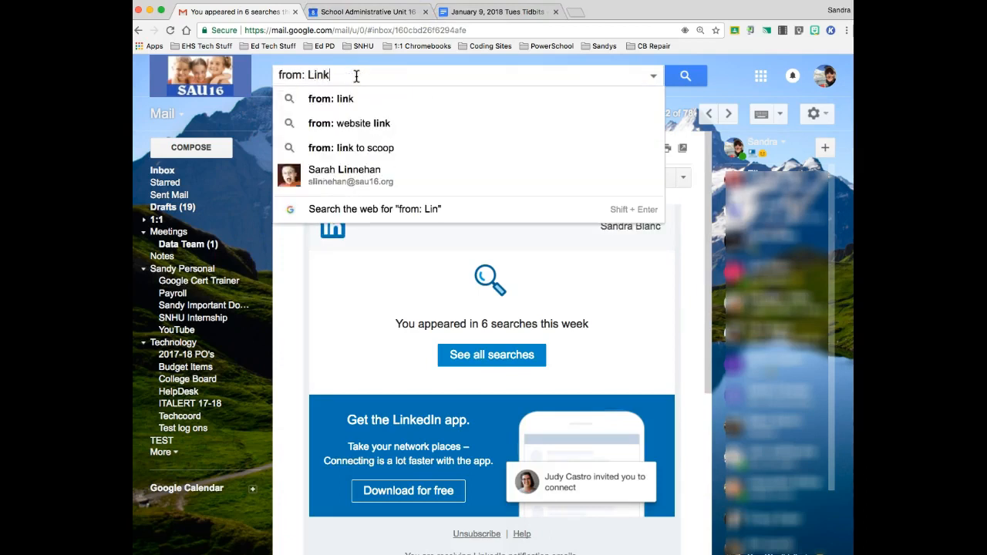
{"action": "type", "text": "edin"}
{"action": "key", "text": "Return"}
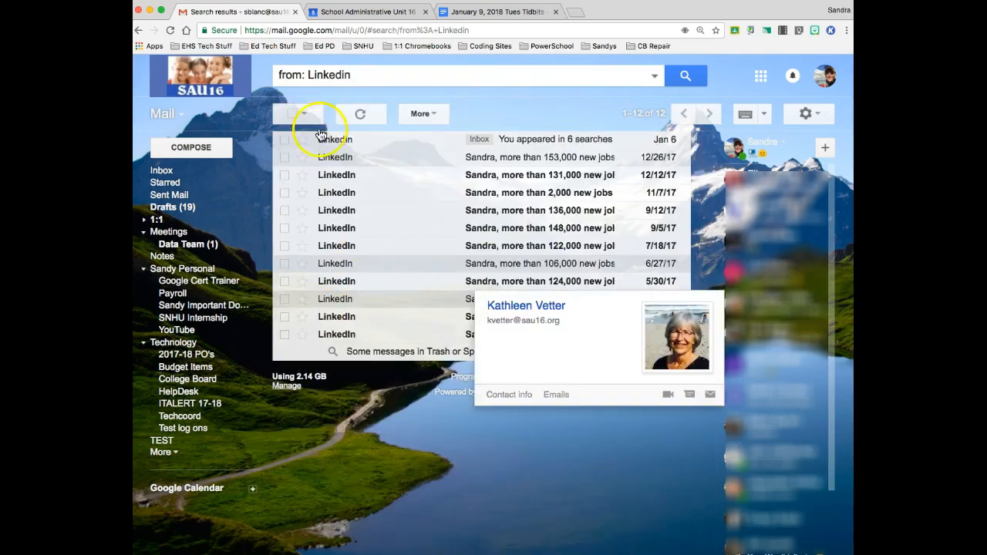
{"action": "left_click", "coordinate": [291, 114]}
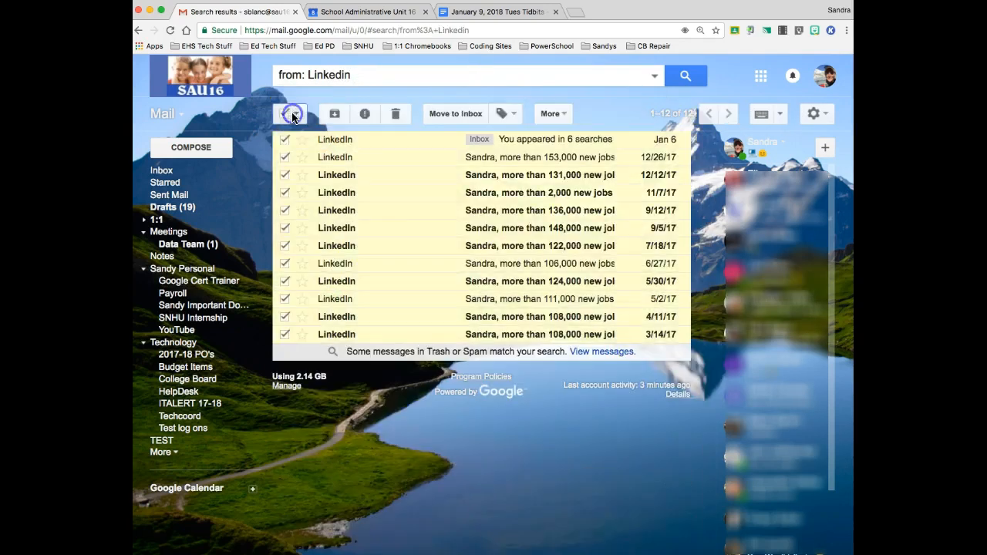
{"action": "left_click", "coordinate": [397, 116]}
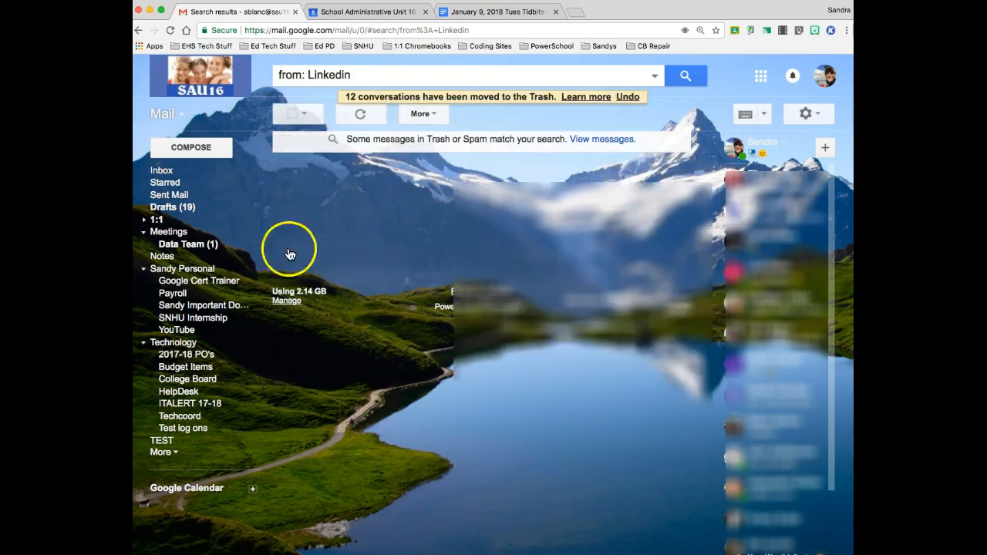
Return to the inbox and look over the Primary messages and the Newest/Oldest ordering options
{"action": "left_click", "coordinate": [161, 170]}
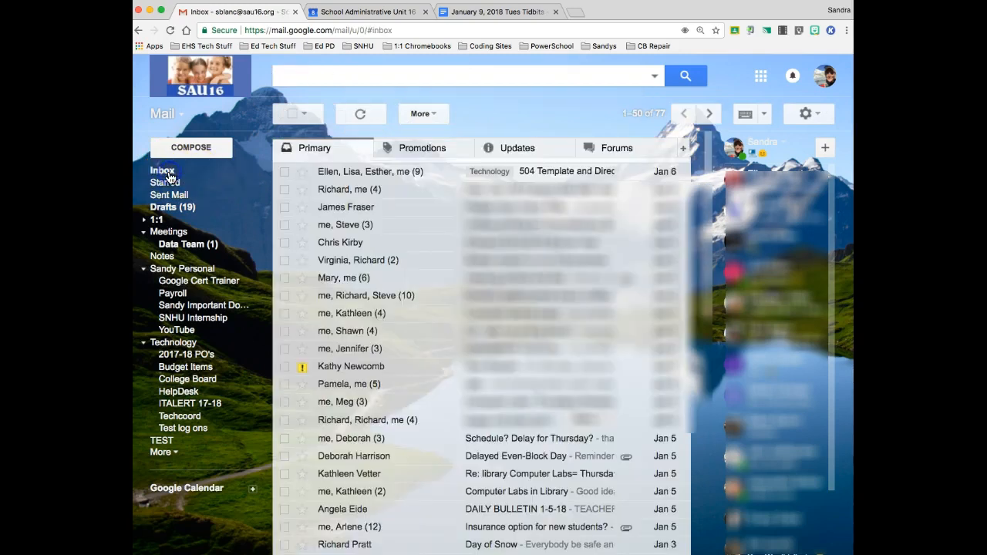
{"action": "scroll", "coordinate": [426, 351], "scroll_direction": "down", "scroll_amount": 10}
{"action": "scroll", "coordinate": [426, 351], "scroll_direction": "up", "scroll_amount": 10}
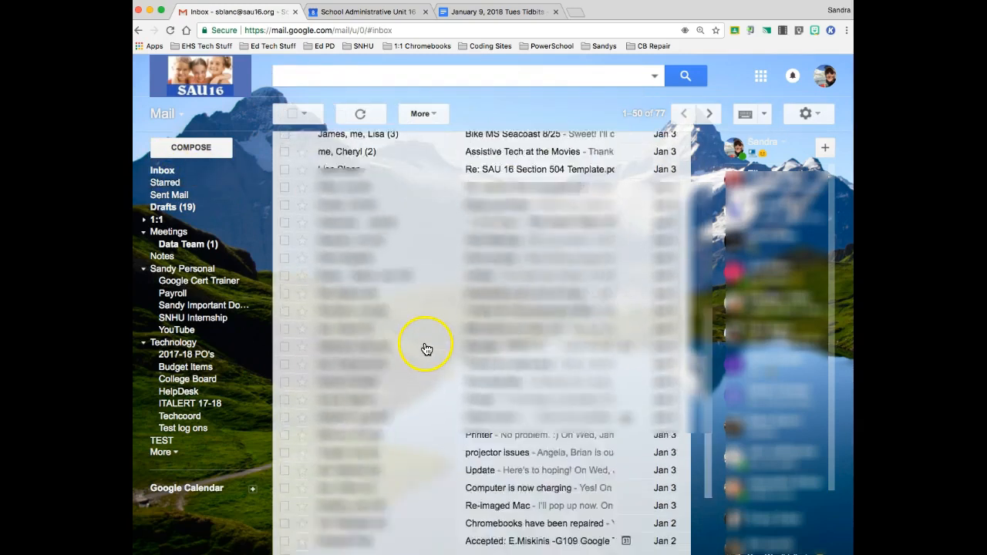
{"action": "left_click", "coordinate": [650, 120]}
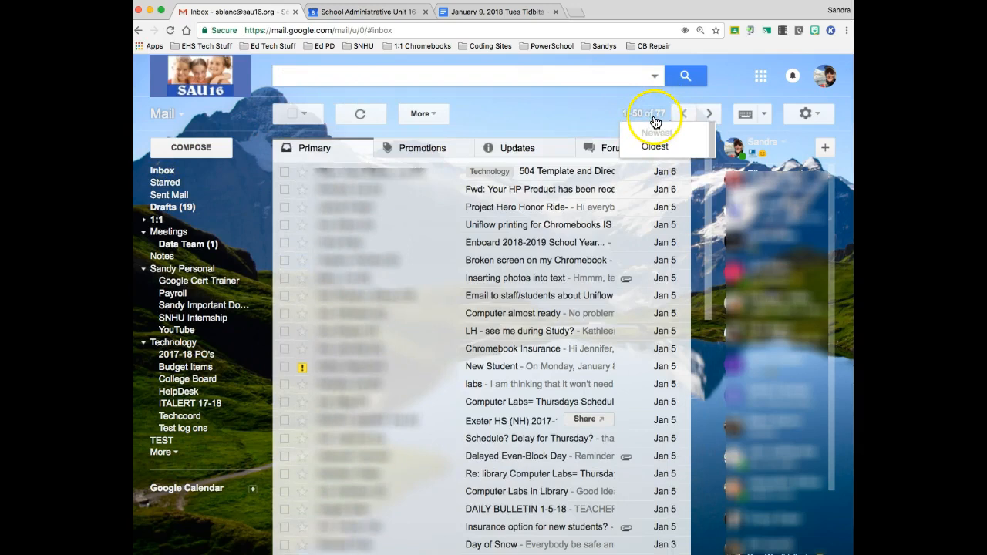
{"action": "mouse_move", "coordinate": [446, 357]}
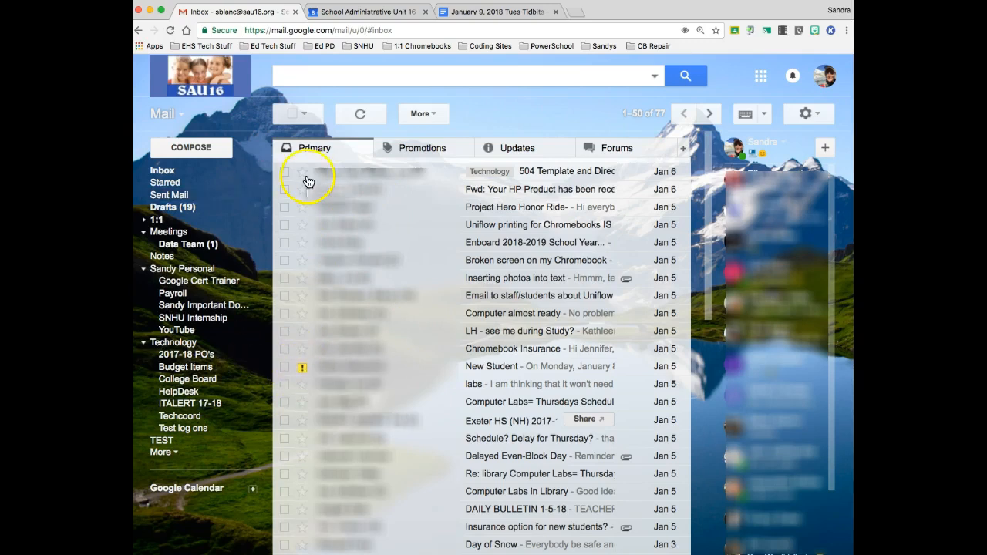
Open the general mail settings and examine the Stars presets and the stars in use and not in use
{"action": "left_click", "coordinate": [816, 115]}
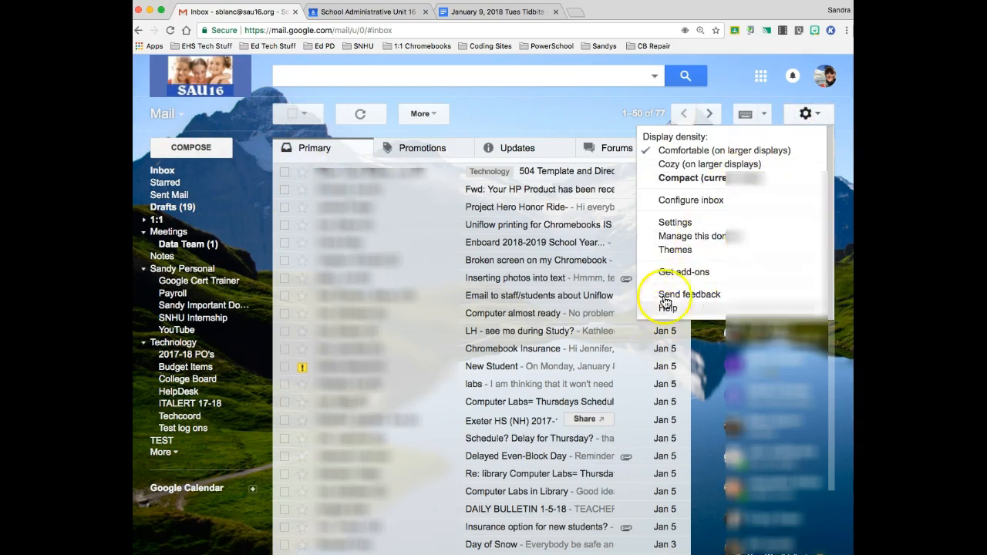
{"action": "left_click", "coordinate": [675, 222]}
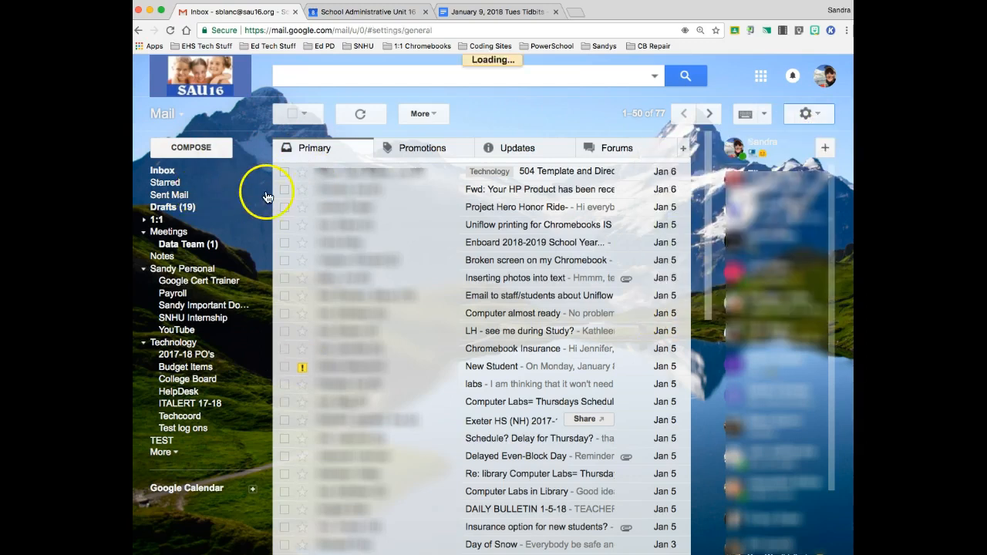
{"action": "scroll", "coordinate": [509, 386], "scroll_direction": "down", "scroll_amount": 10}
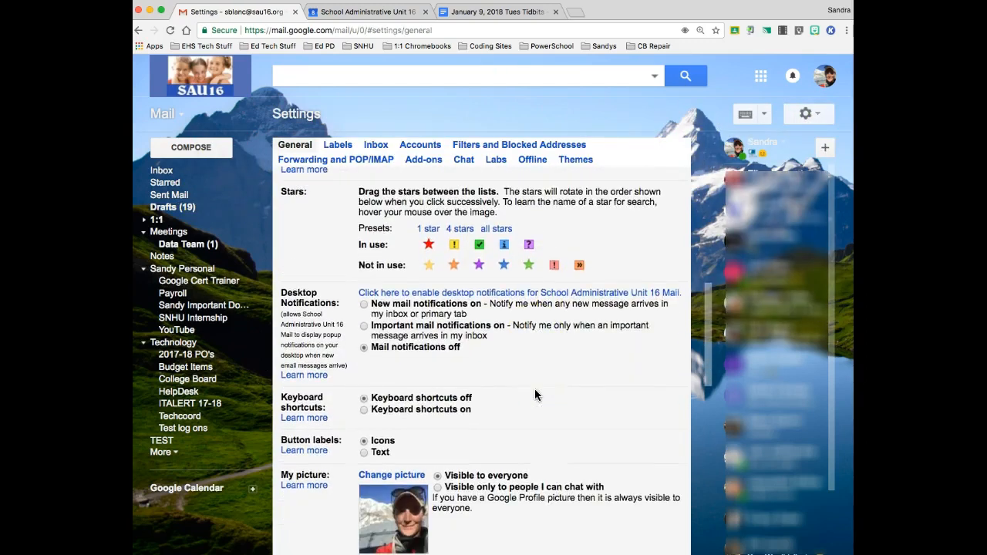
{"action": "scroll", "coordinate": [258, 246], "scroll_direction": "up", "scroll_amount": 2}
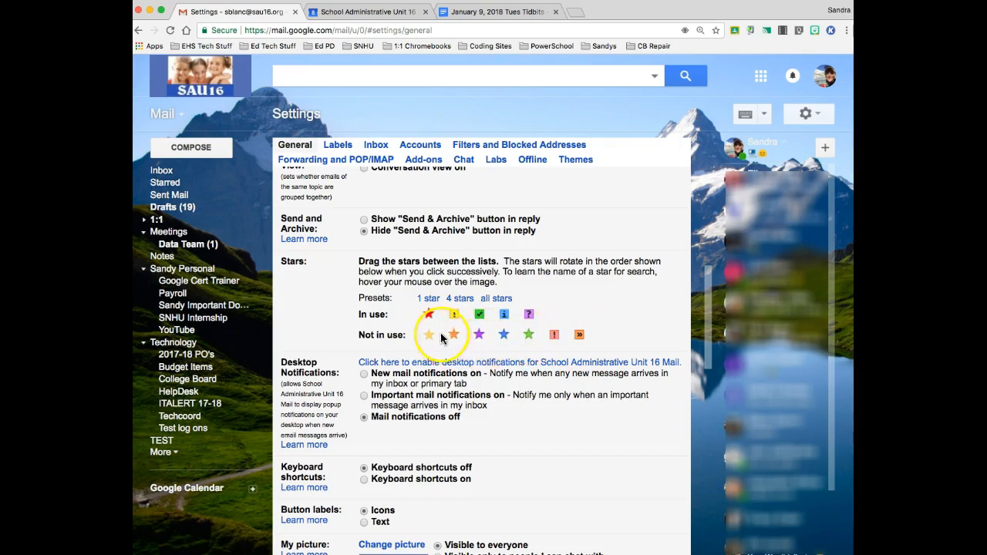
Add the green star, purple star and red exclamation mark to the stars in use and save the settings
{"action": "mouse_move", "coordinate": [556, 336]}
{"action": "left_mouse_down"}
{"action": "mouse_move", "coordinate": [551, 313]}
{"action": "mouse_move", "coordinate": [563, 323]}
{"action": "left_mouse_up"}
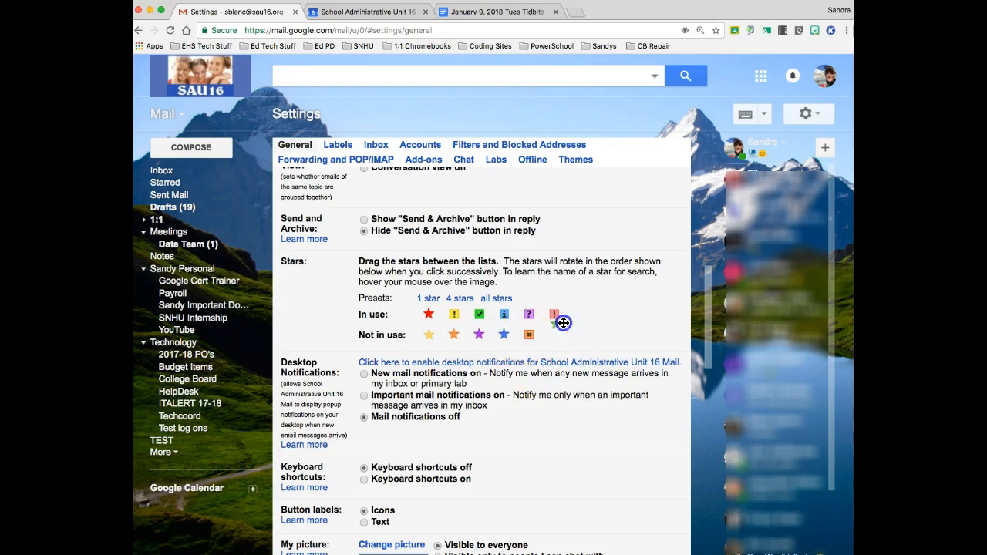
{"action": "left_click_drag", "start_coordinate": [479, 334], "coordinate": [571, 314]}
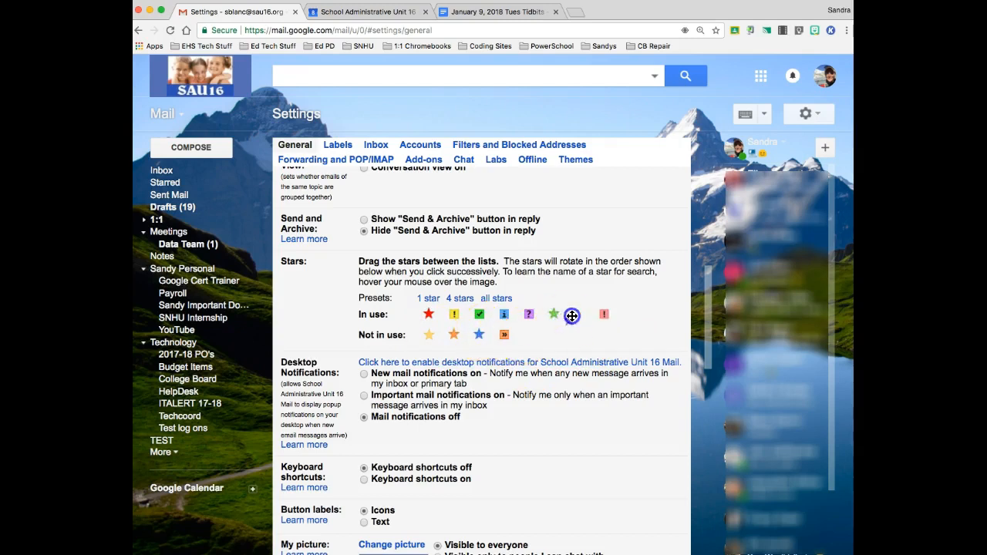
{"action": "scroll", "coordinate": [398, 351], "scroll_direction": "down", "scroll_amount": 10}
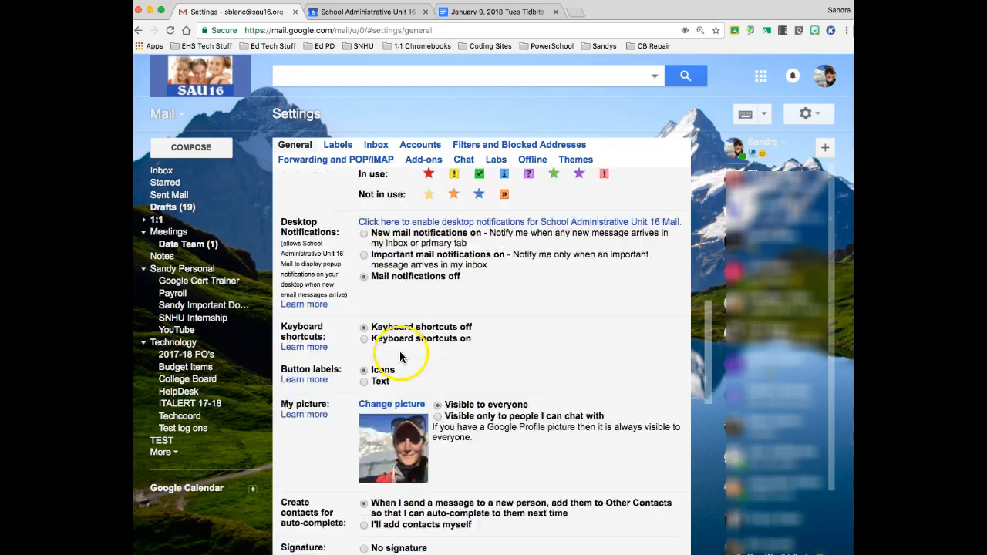
{"action": "scroll", "coordinate": [399, 357], "scroll_direction": "down", "scroll_amount": 3}
{"action": "left_click", "coordinate": [450, 408]}
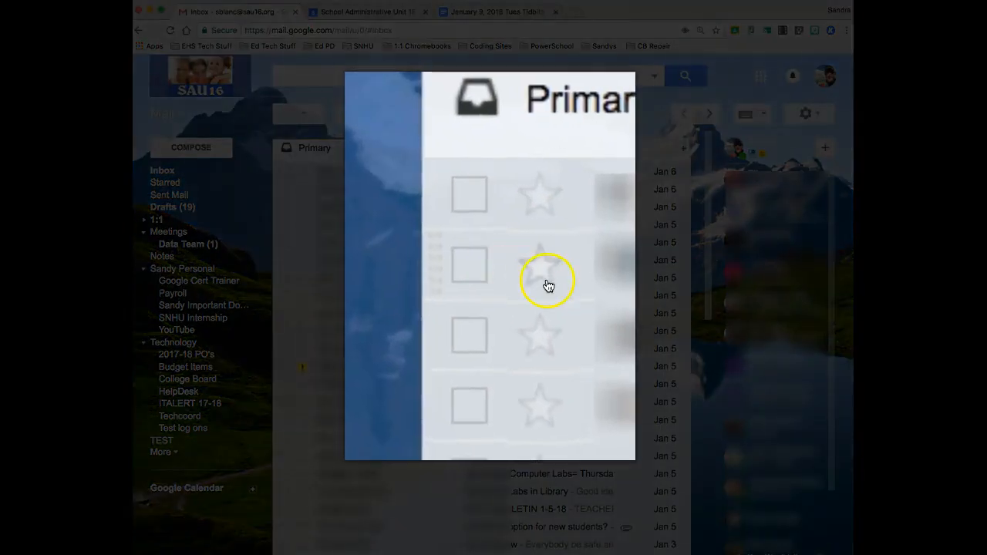
Cycle the marker of the Primary message about the HP Product through the stars in use and leave it on the green star
{"action": "left_click", "coordinate": [301, 189]}
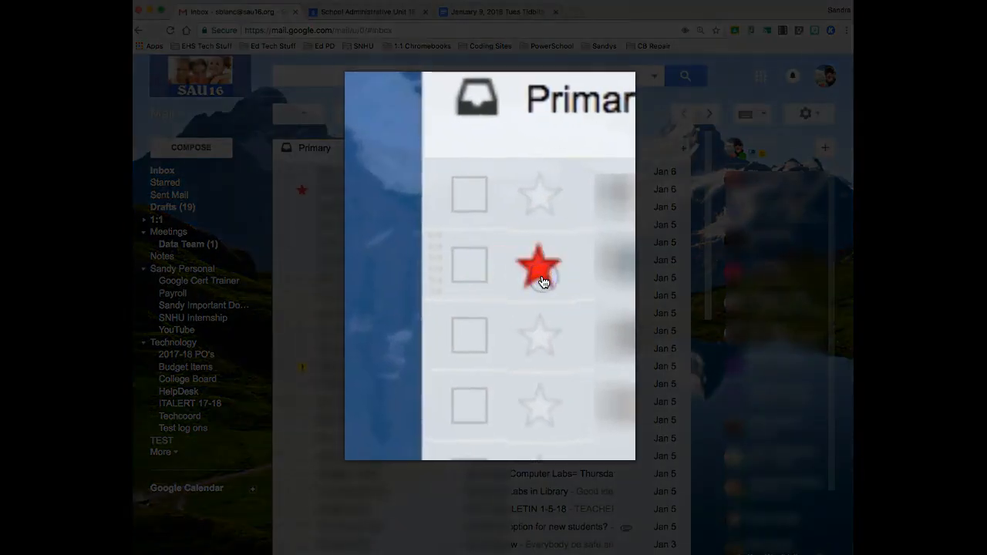
{"action": "left_click", "coordinate": [543, 277]}
{"action": "left_click", "coordinate": [542, 278]}
{"action": "left_click", "coordinate": [542, 278]}
{"action": "left_click", "coordinate": [539, 284]}
{"action": "left_click", "coordinate": [538, 284]}
{"action": "left_click", "coordinate": [539, 284]}
{"action": "left_click", "coordinate": [538, 284]}
{"action": "left_click", "coordinate": [539, 285]}
{"action": "left_click", "coordinate": [538, 285]}
{"action": "left_click", "coordinate": [538, 284]}
{"action": "left_click", "coordinate": [539, 284]}
{"action": "left_click", "coordinate": [537, 284]}
{"action": "left_click", "coordinate": [537, 284]}
{"action": "left_click", "coordinate": [536, 285]}
{"action": "left_click", "coordinate": [537, 285]}
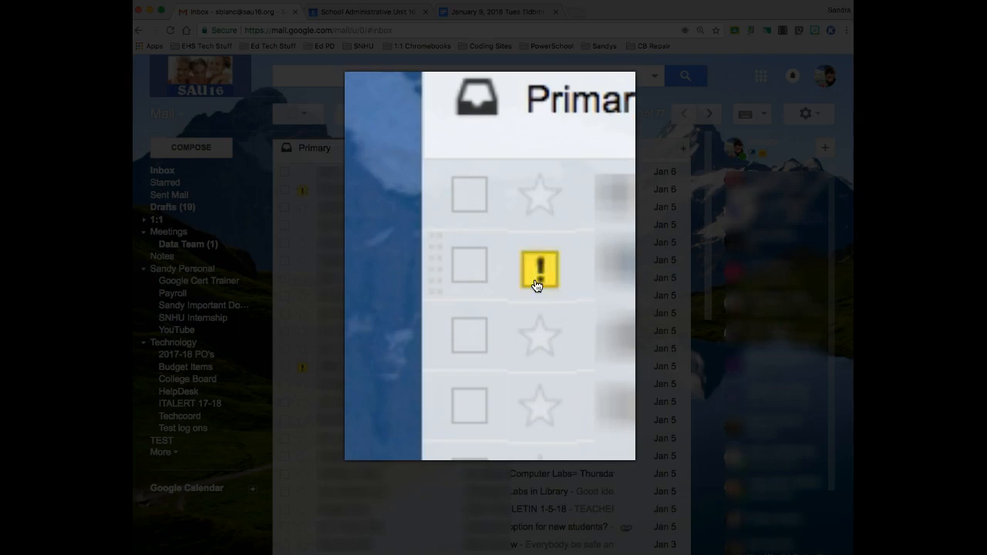
{"action": "left_click", "coordinate": [538, 284]}
{"action": "left_click", "coordinate": [538, 286]}
{"action": "left_click", "coordinate": [538, 286]}
{"action": "left_click", "coordinate": [537, 285]}
{"action": "left_click", "coordinate": [301, 194]}
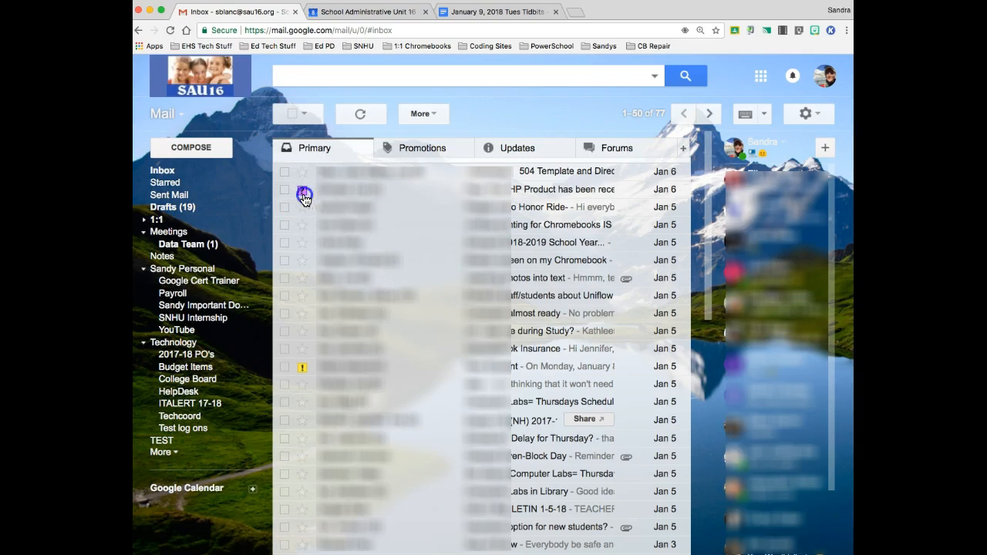
{"action": "left_click", "coordinate": [303, 195]}
Select all conversations on the Primary page and exclude two of the Jan 3 conversations from the selection
{"action": "scroll", "coordinate": [411, 407], "scroll_direction": "down", "scroll_amount": 3}
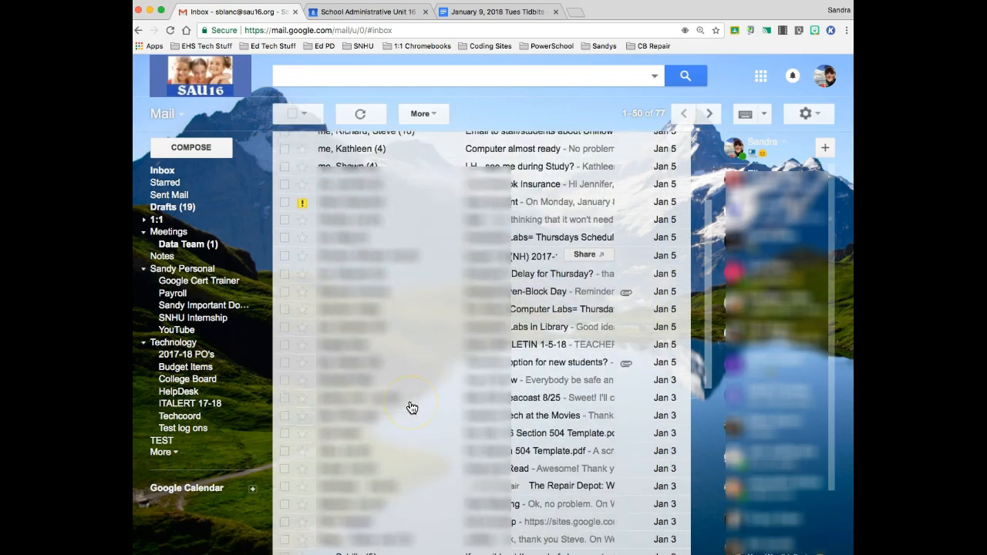
{"action": "scroll", "coordinate": [411, 407], "scroll_direction": "up", "scroll_amount": 3}
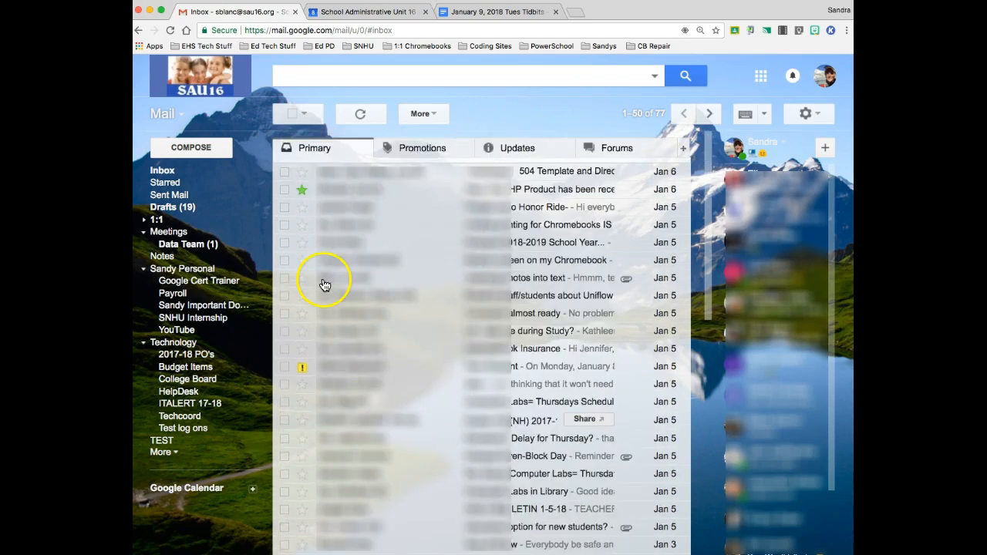
{"action": "left_click", "coordinate": [292, 117]}
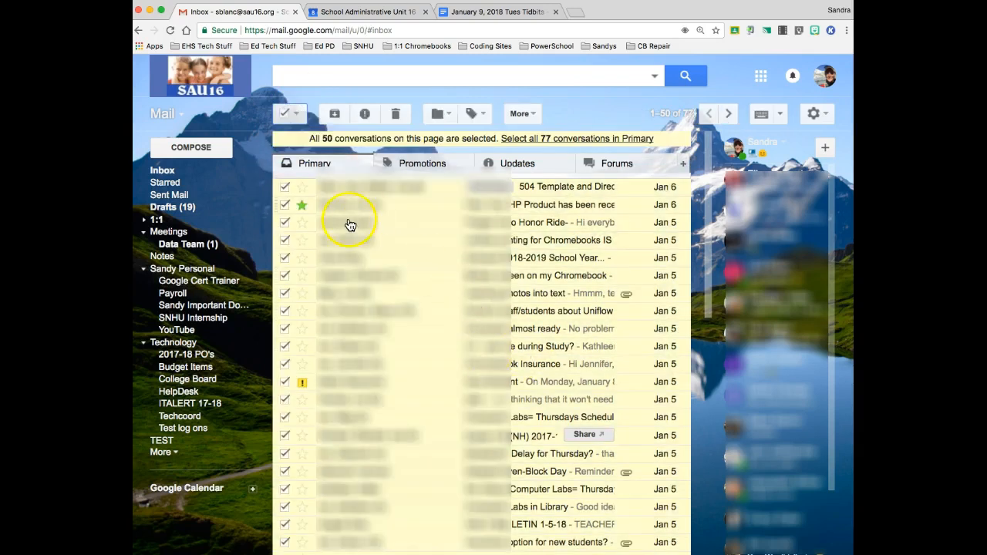
{"action": "scroll", "coordinate": [293, 242], "scroll_direction": "down", "scroll_amount": 3}
{"action": "scroll", "coordinate": [311, 245], "scroll_direction": "up", "scroll_amount": 2}
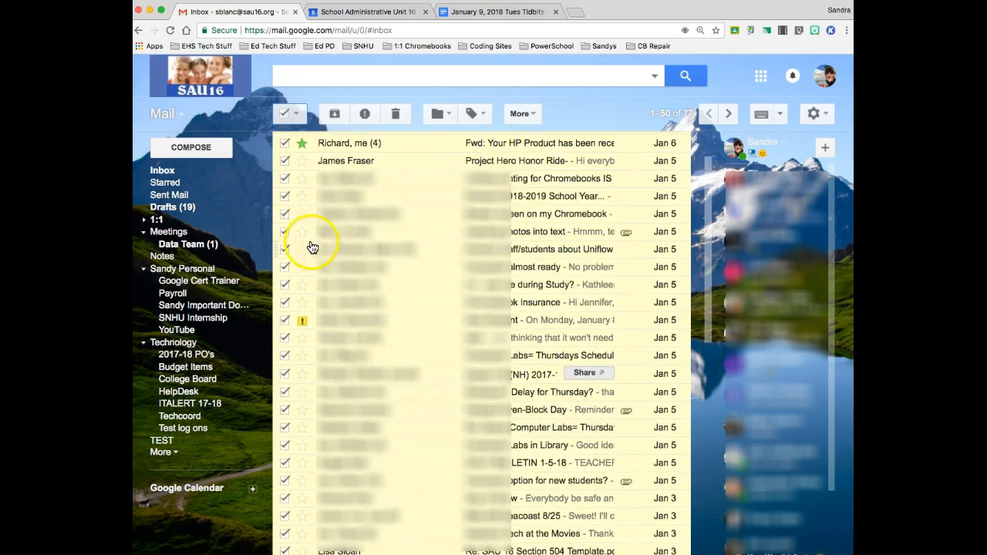
{"action": "scroll", "coordinate": [287, 276], "scroll_direction": "down", "scroll_amount": 4}
{"action": "left_click", "coordinate": [285, 285]}
{"action": "scroll", "coordinate": [282, 371], "scroll_direction": "down", "scroll_amount": 1}
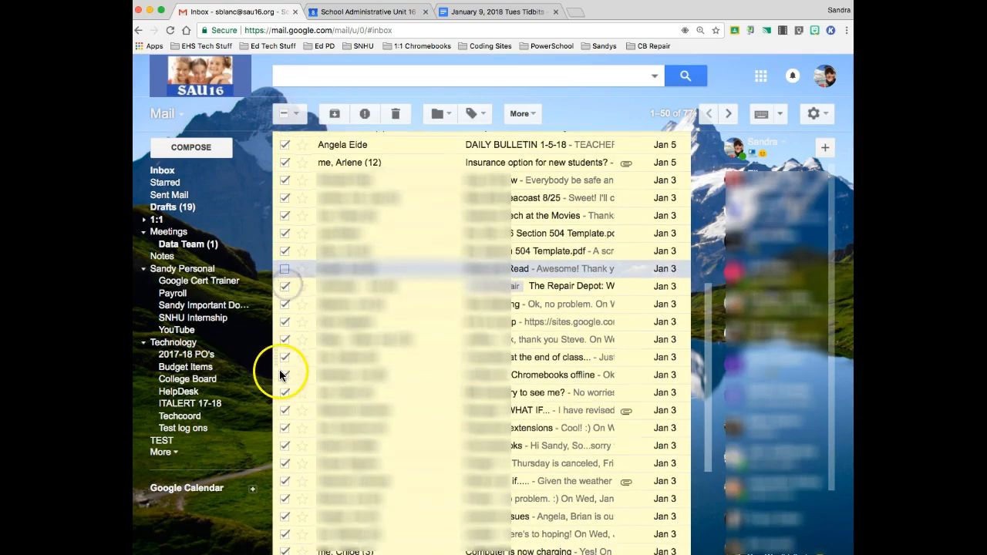
{"action": "left_click", "coordinate": [284, 374]}
{"action": "scroll", "coordinate": [298, 372], "scroll_direction": "down", "scroll_amount": 3}
Open the selection filter options and clear the selection of all conversations
{"action": "scroll", "coordinate": [540, 231], "scroll_direction": "up", "scroll_amount": 10}
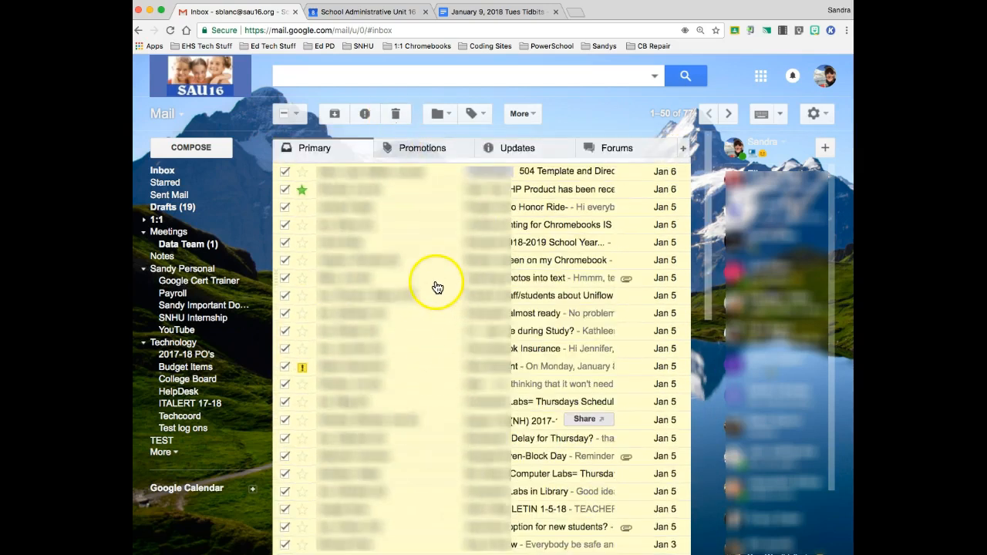
{"action": "left_click", "coordinate": [295, 112]}
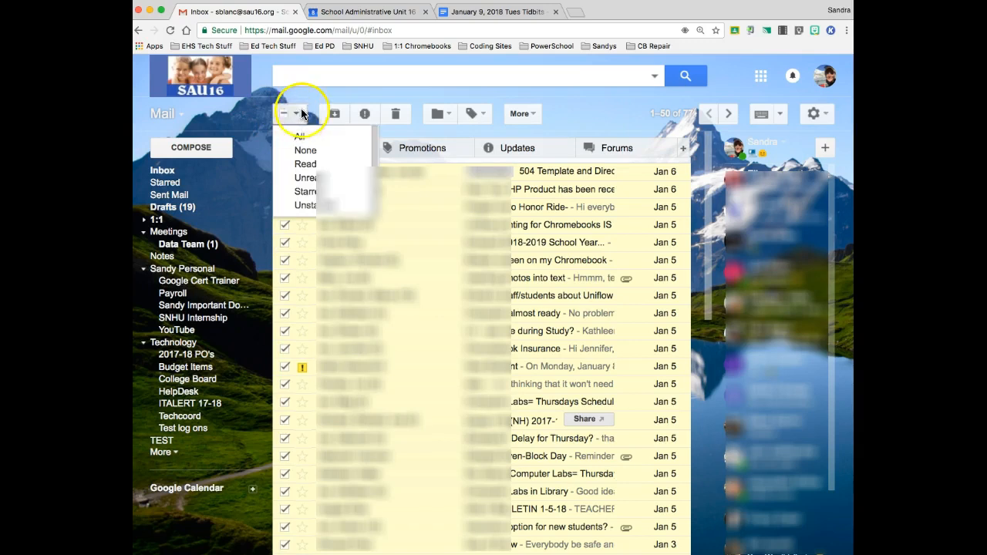
{"action": "left_click", "coordinate": [284, 114]}
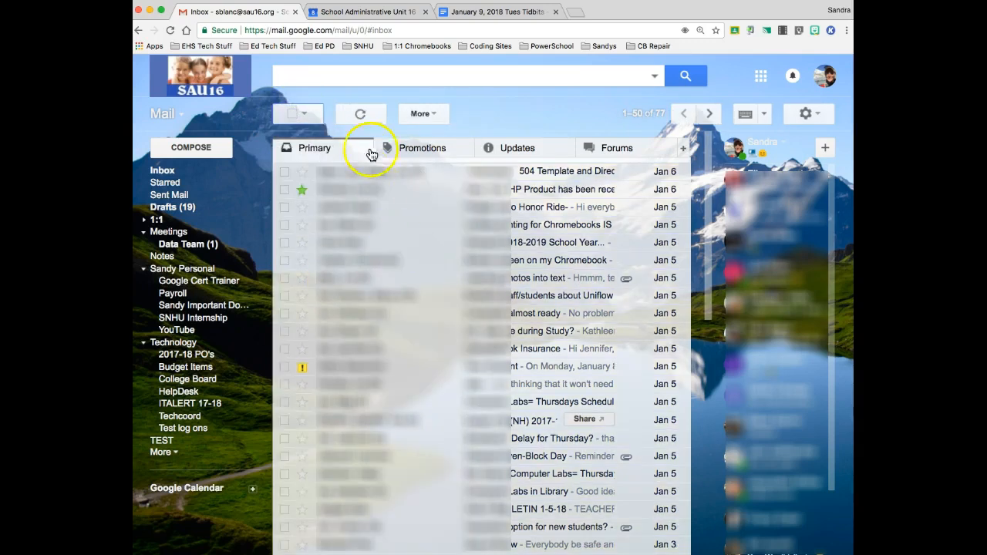
Look through the messages in the Promotions, Updates and Forums categories
{"action": "left_click", "coordinate": [403, 153]}
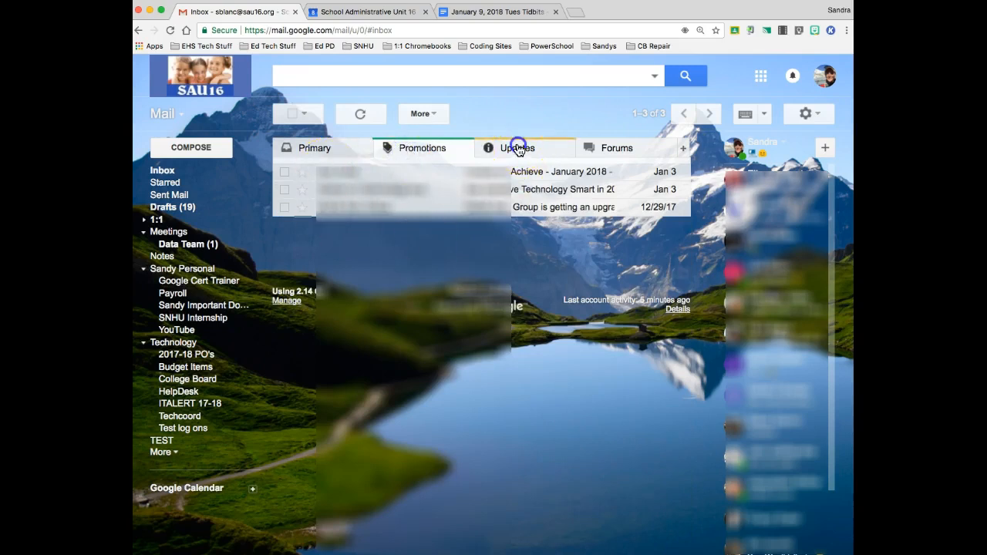
{"action": "left_click", "coordinate": [510, 146]}
{"action": "left_click", "coordinate": [614, 154]}
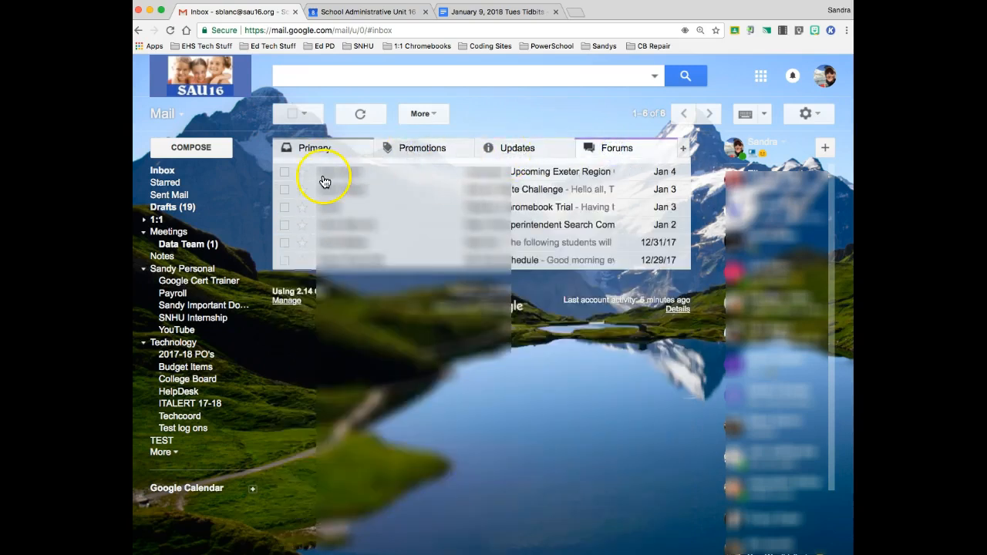